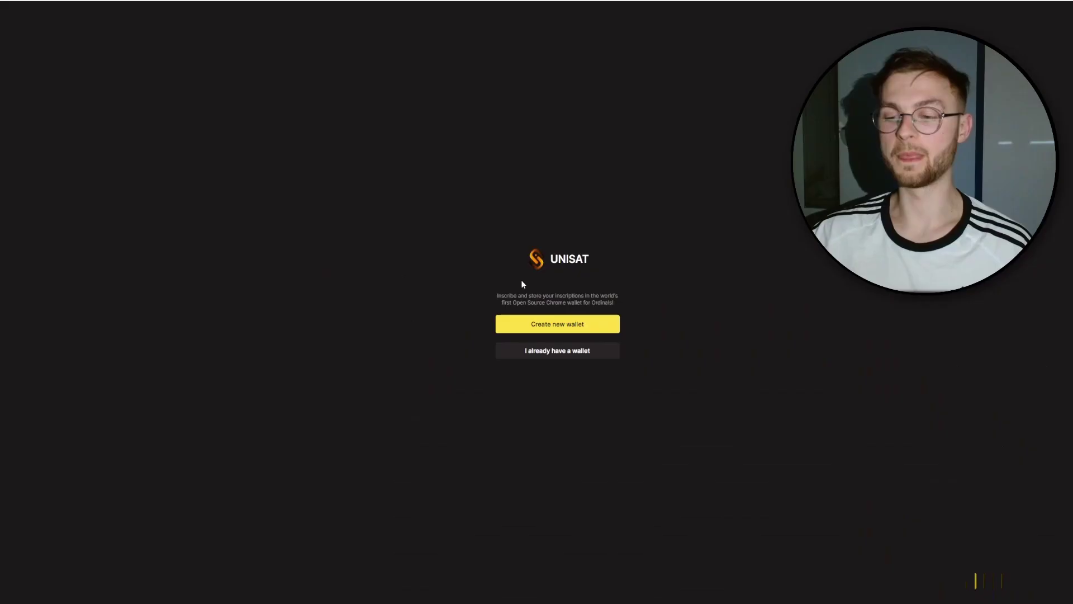
Create a new UniSat wallet with the chosen address type, reaching Account 1 at 0.00000000 BTC.
click(546, 326)
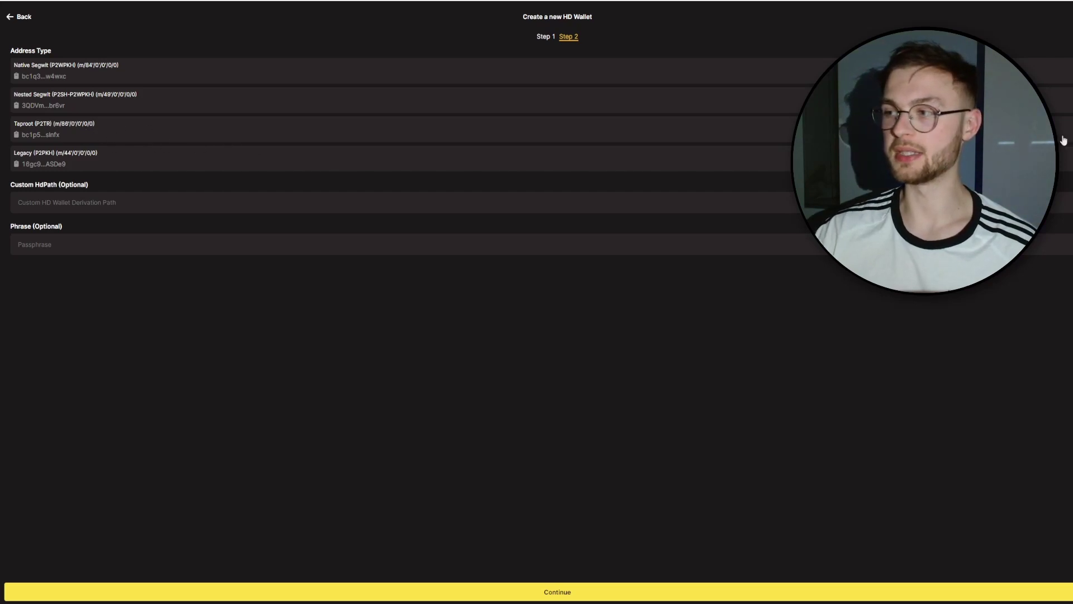
click(567, 596)
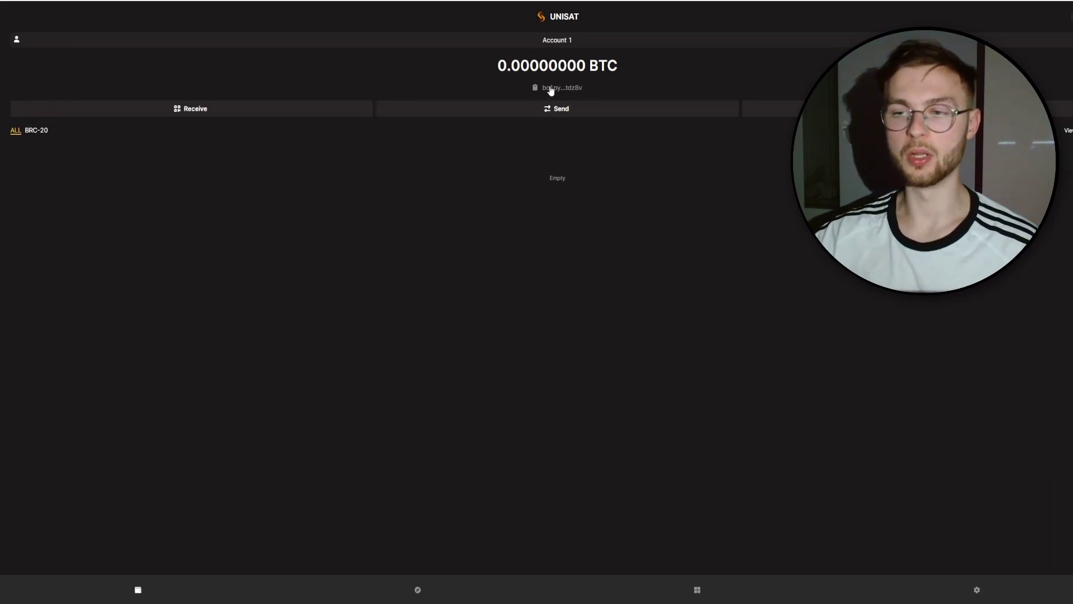
click(207, 113)
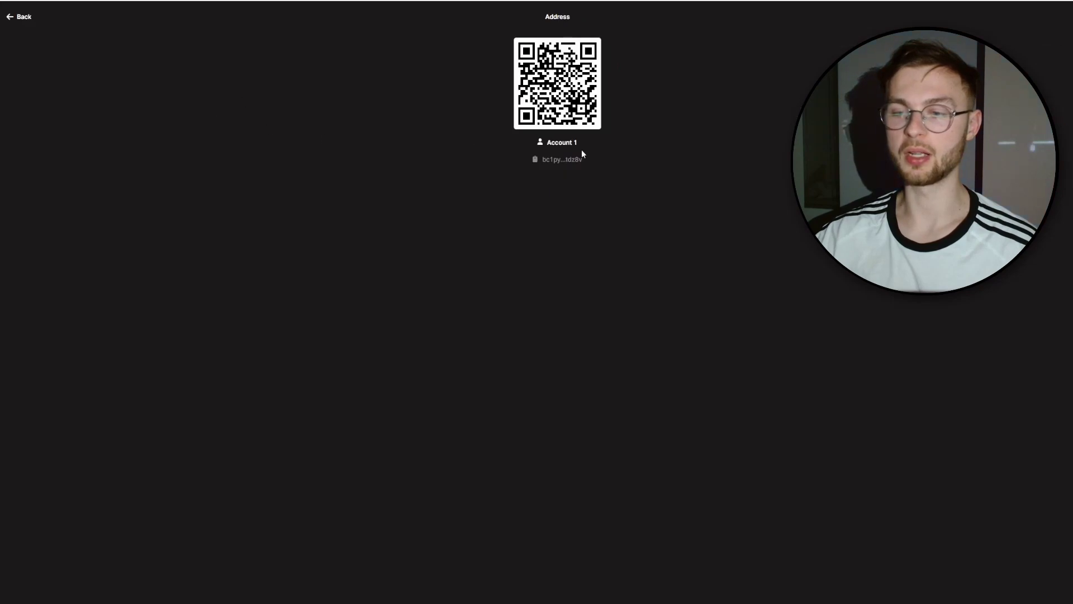
click(25, 17)
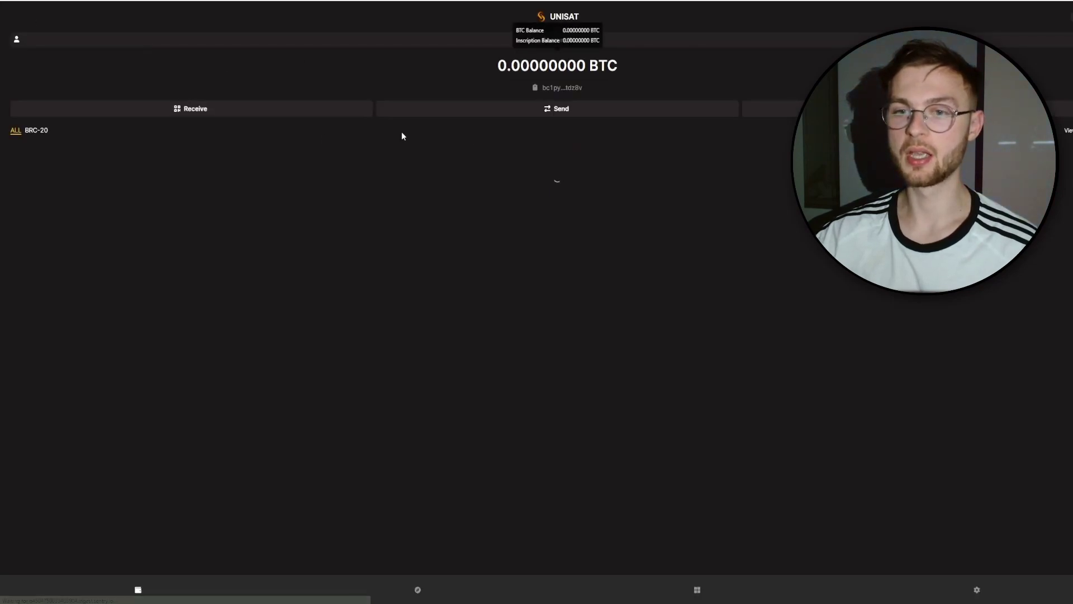
click(538, 110)
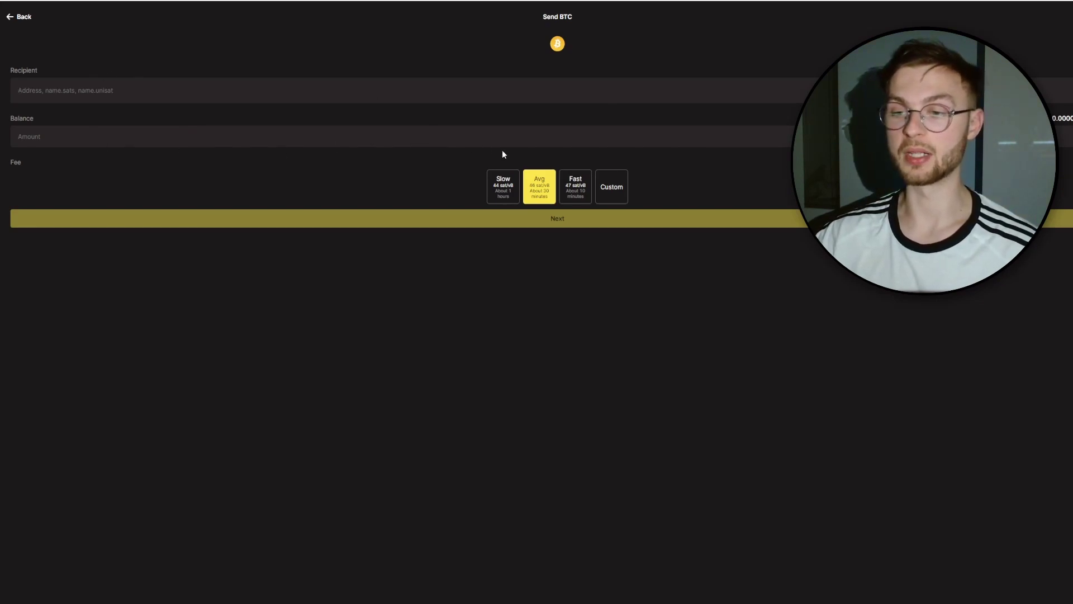
click(25, 19)
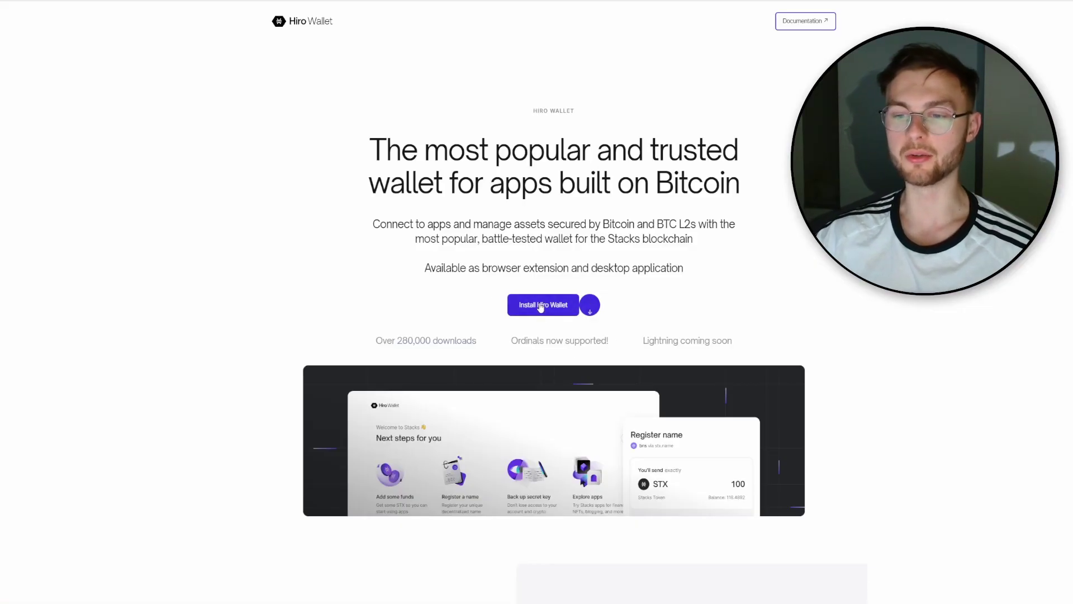
Install the Hiro Wallet extension from its website through the Chrome Web Store.
scroll(510, 304, down, 1)
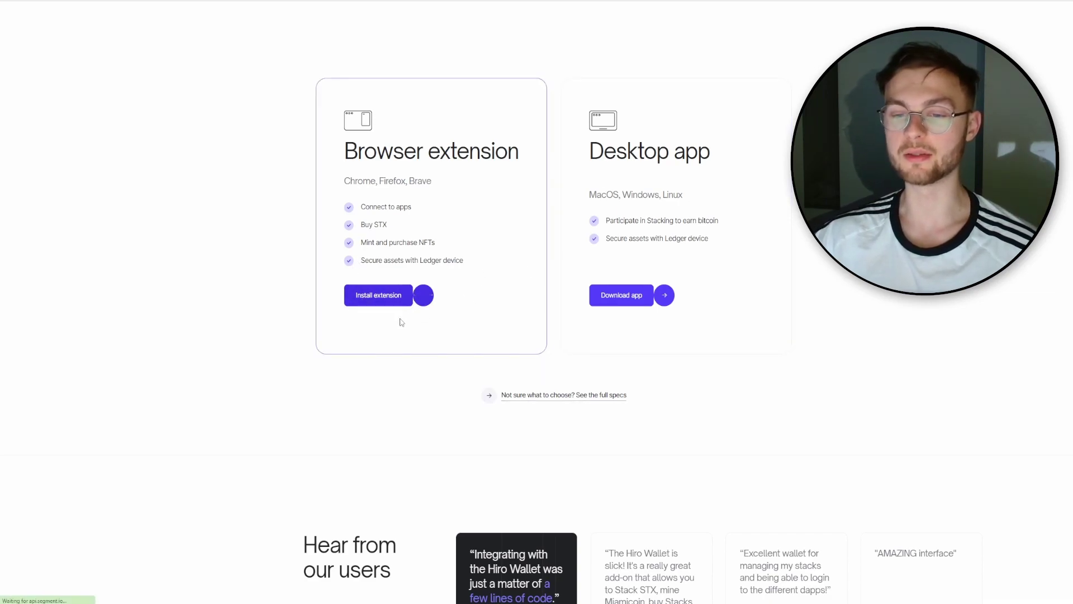
click(406, 301)
click(750, 61)
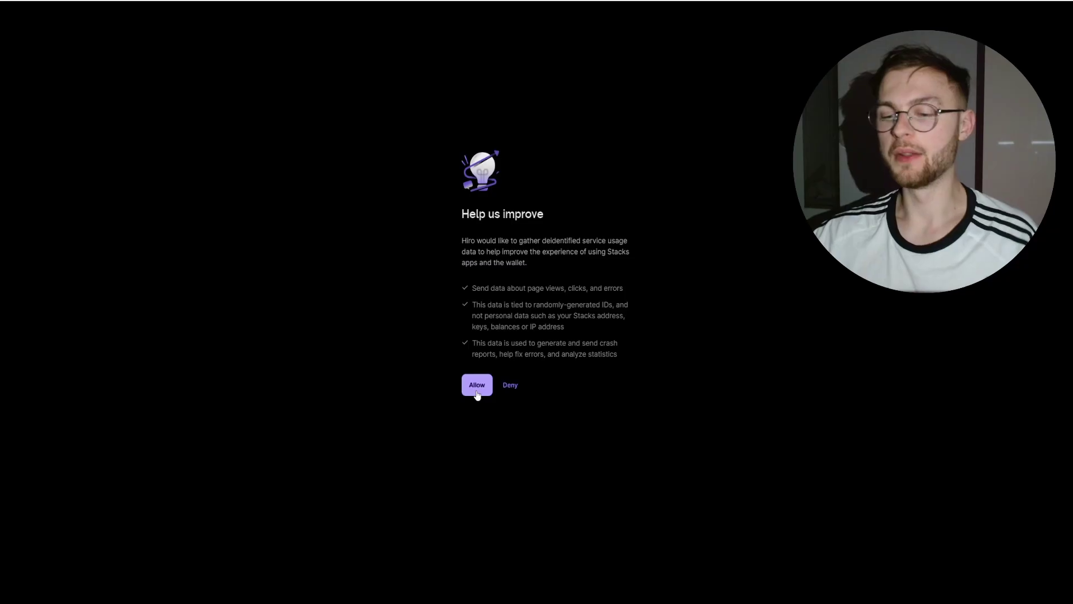
Allow anonymous usage data, create a new Hiro wallet and confirm the secret key is backed up.
click(476, 394)
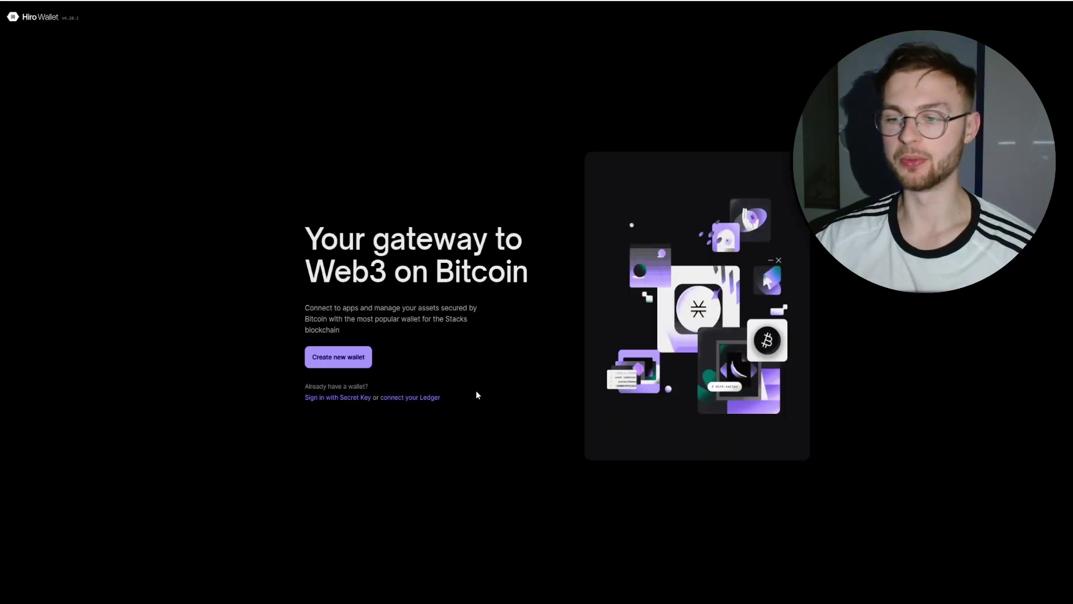
click(336, 360)
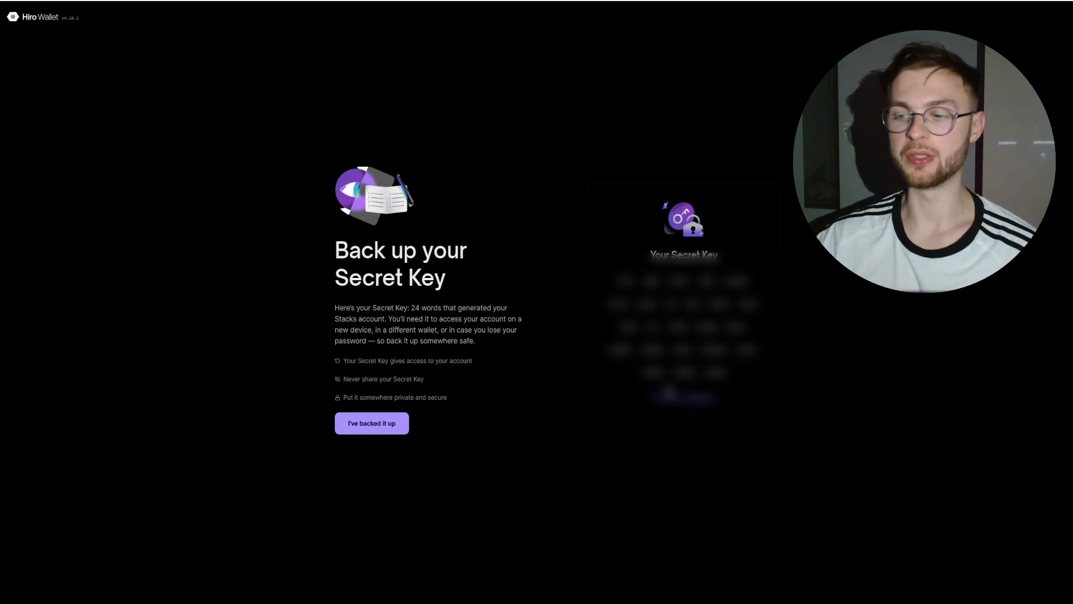
click(371, 423)
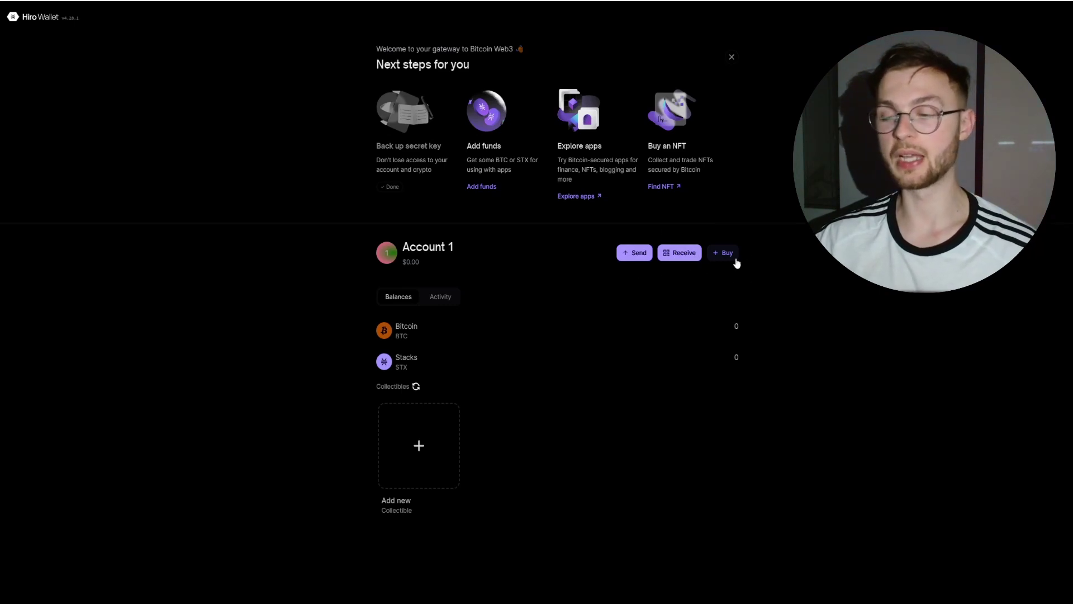
Open Hiro Wallet's Select asset to receive list to check receivable assets.
click(684, 254)
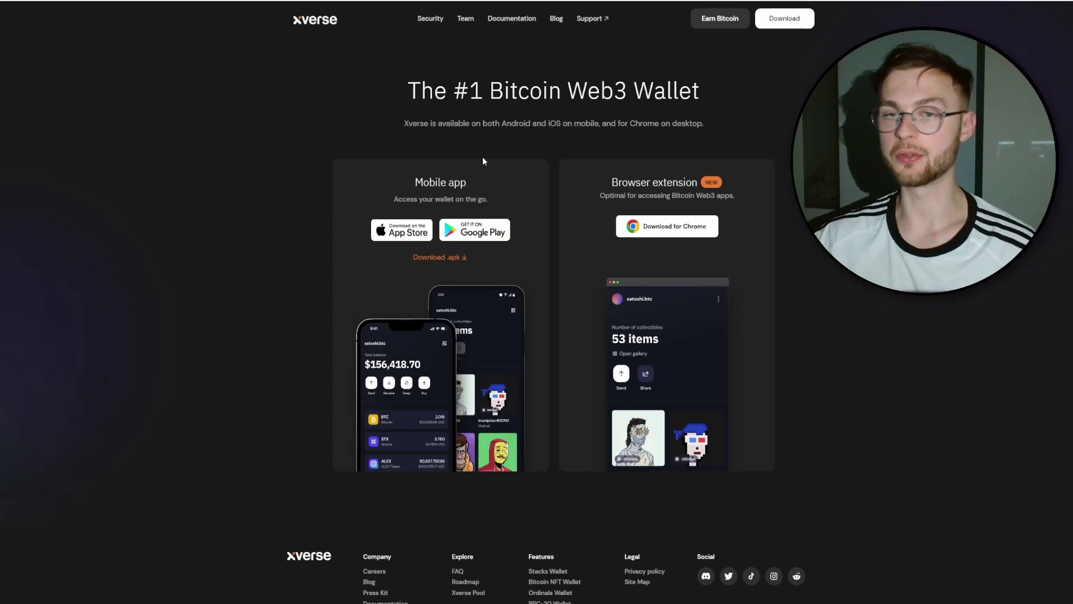
Install the Xverse Wallet Chrome extension from the Xverse download page.
click(677, 229)
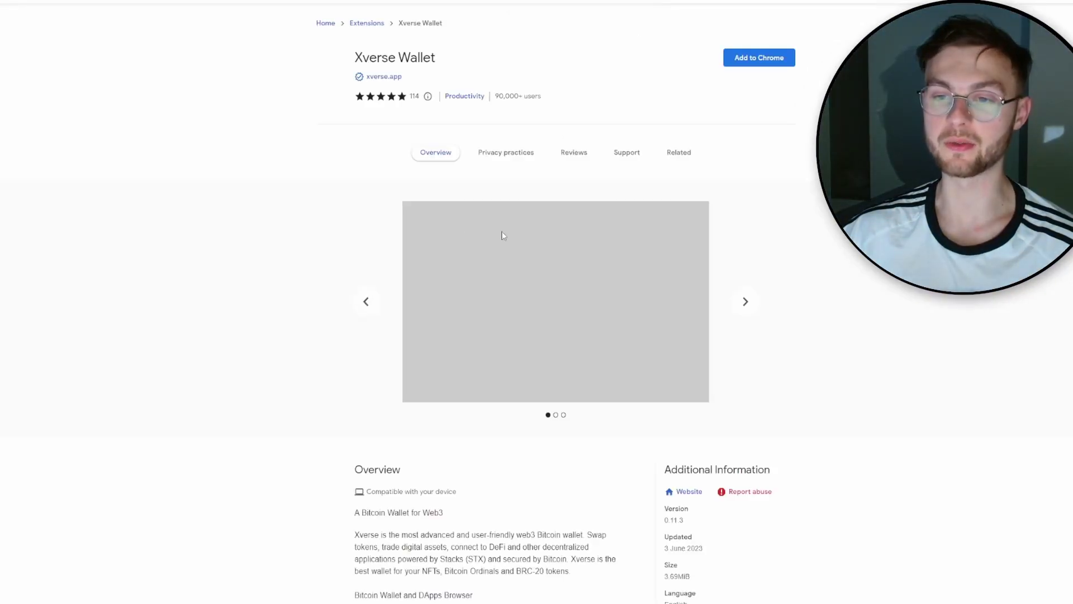
click(745, 57)
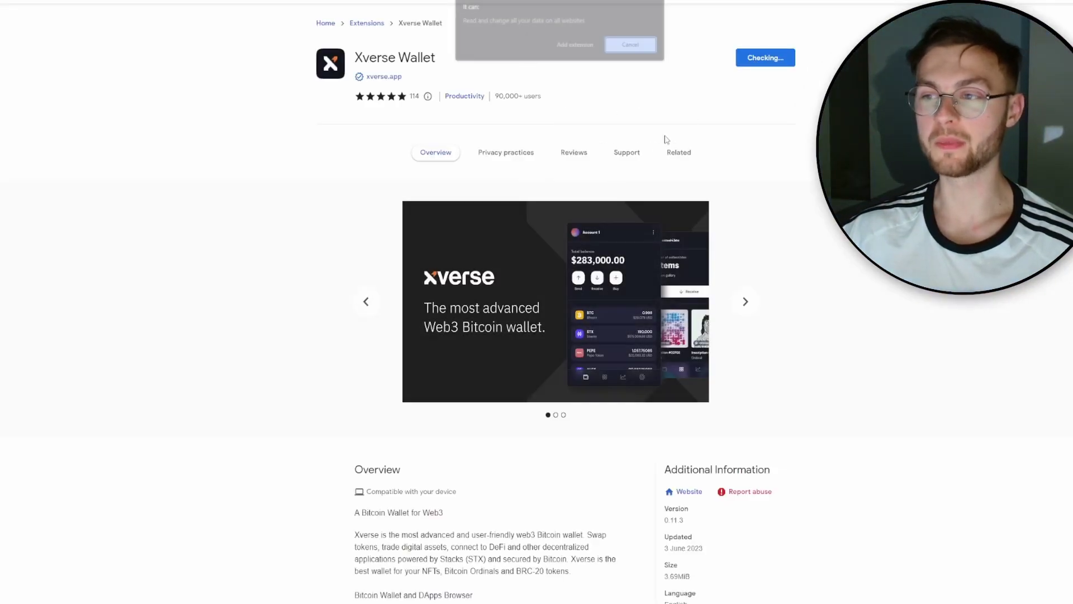
click(633, 44)
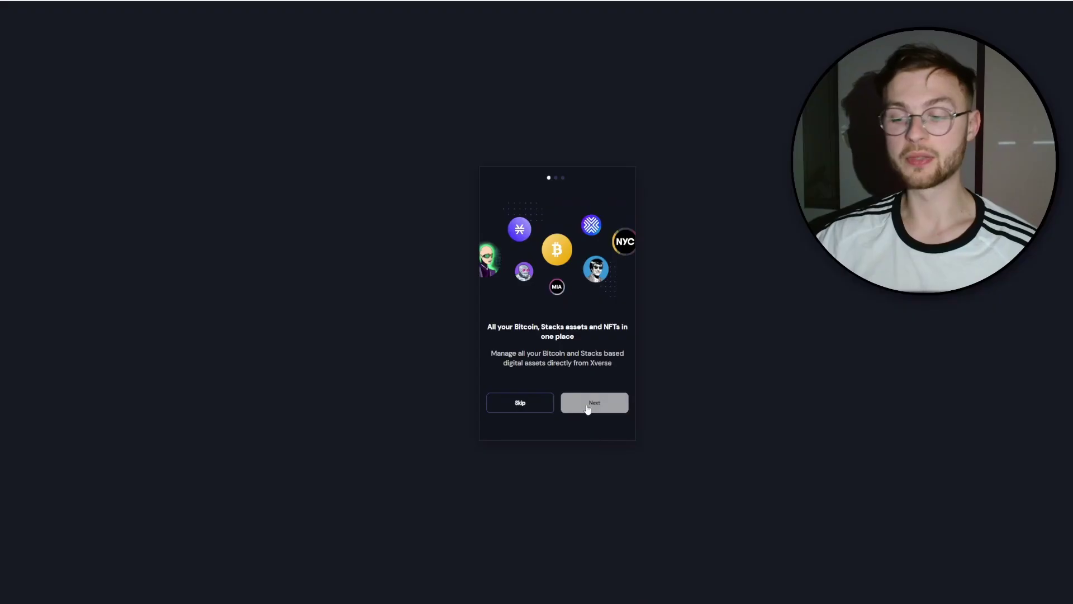
Go through the Xverse onboarding slides, accept the legal terms and postpone the seed phrase backup.
click(587, 410)
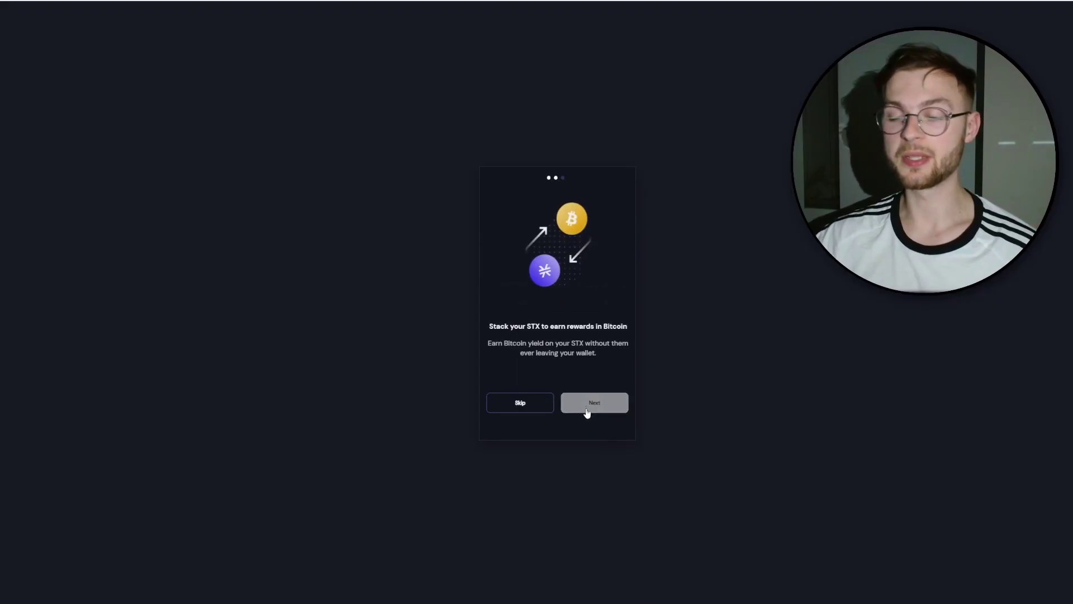
click(583, 410)
click(579, 409)
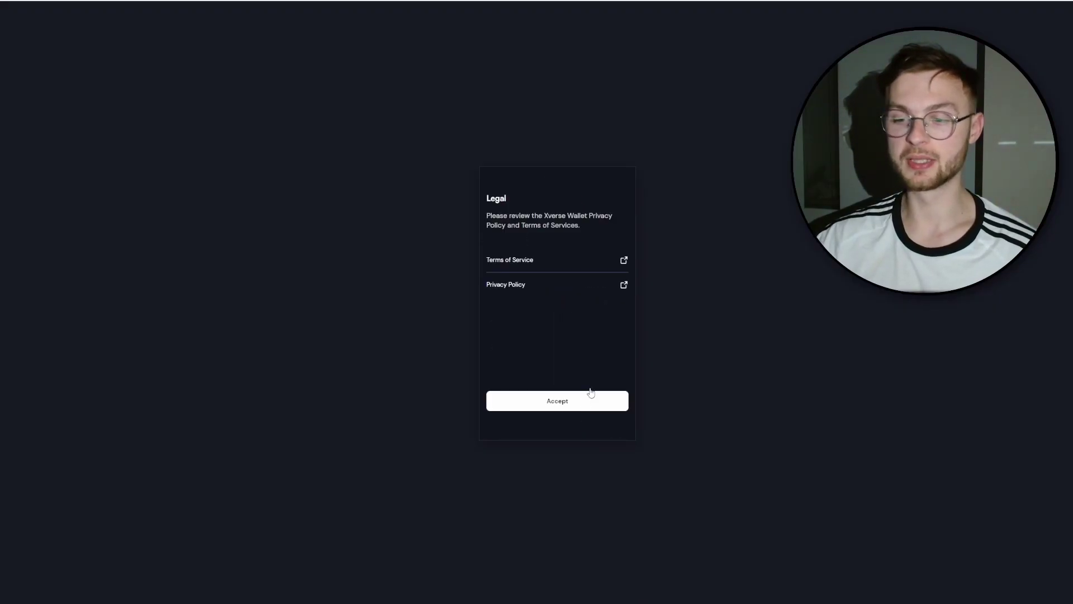
click(557, 406)
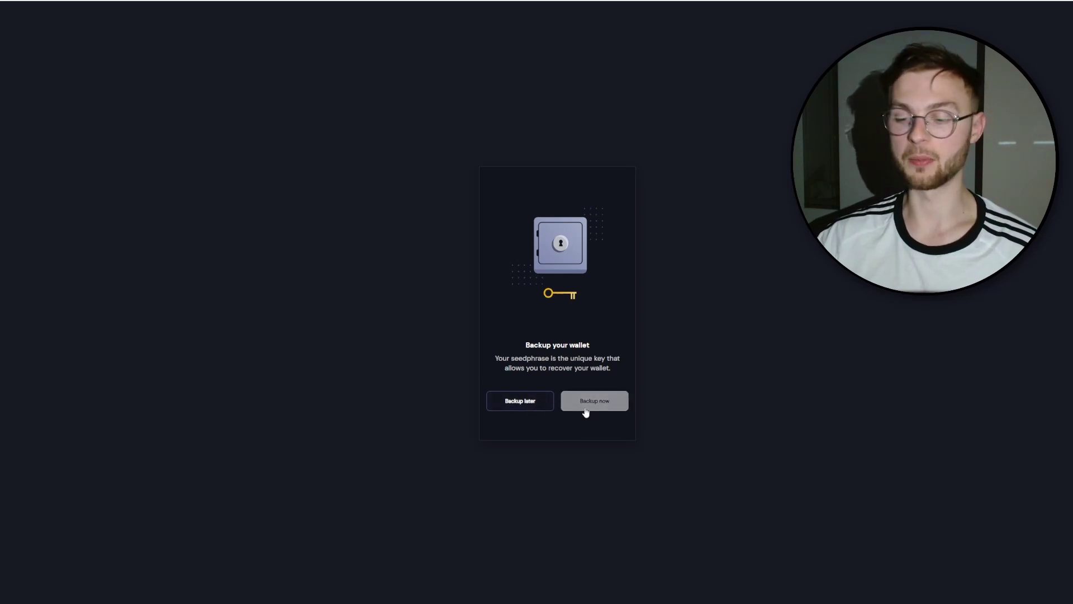
click(525, 407)
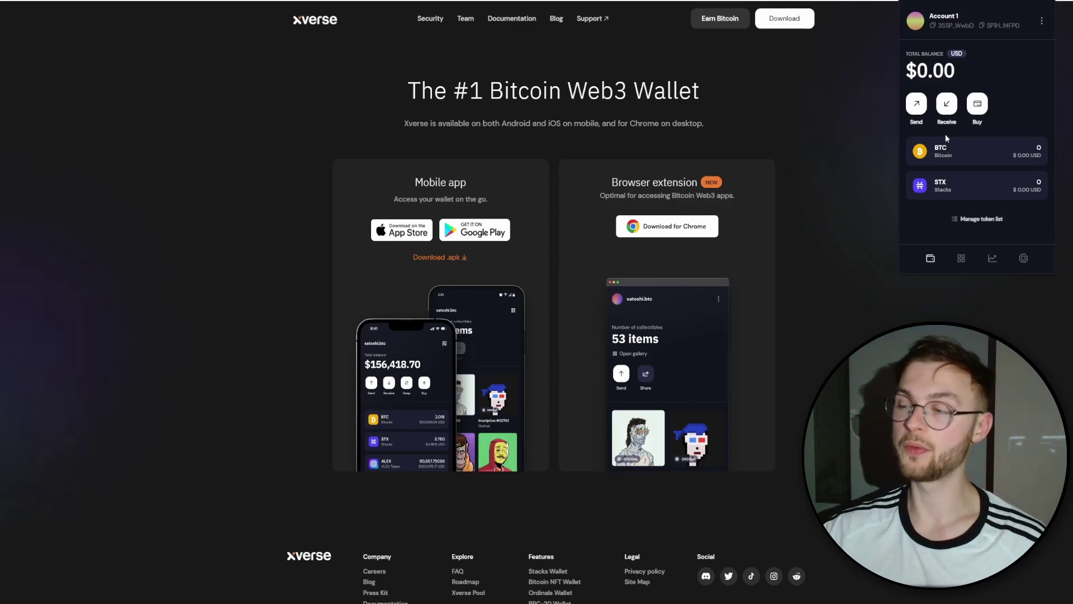
View Xverse's Bitcoin, Ordinals and Stacks receive addresses, then close the panel.
click(946, 103)
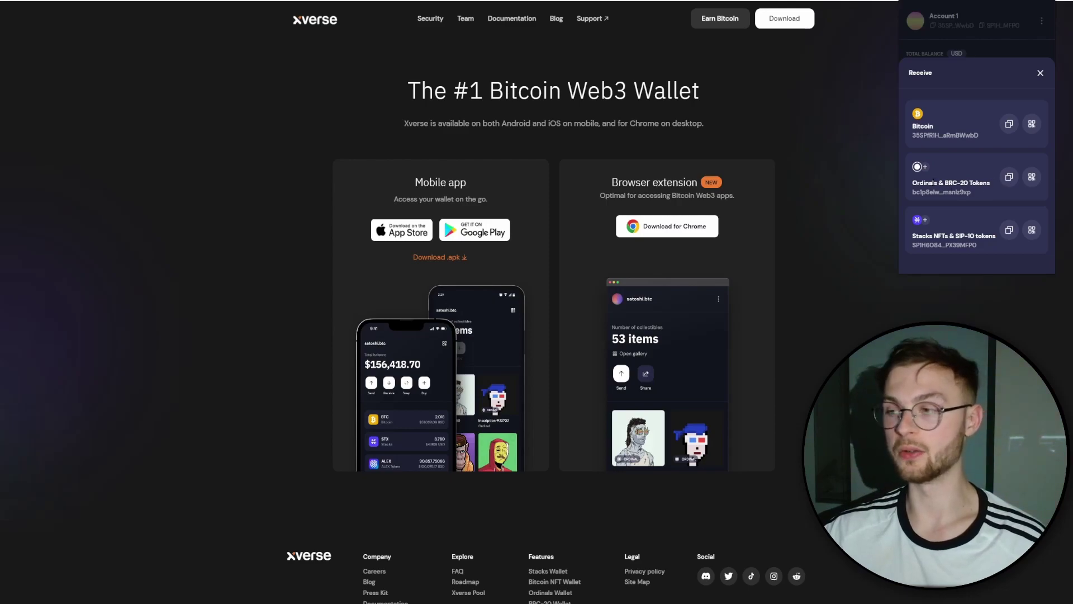
click(1040, 73)
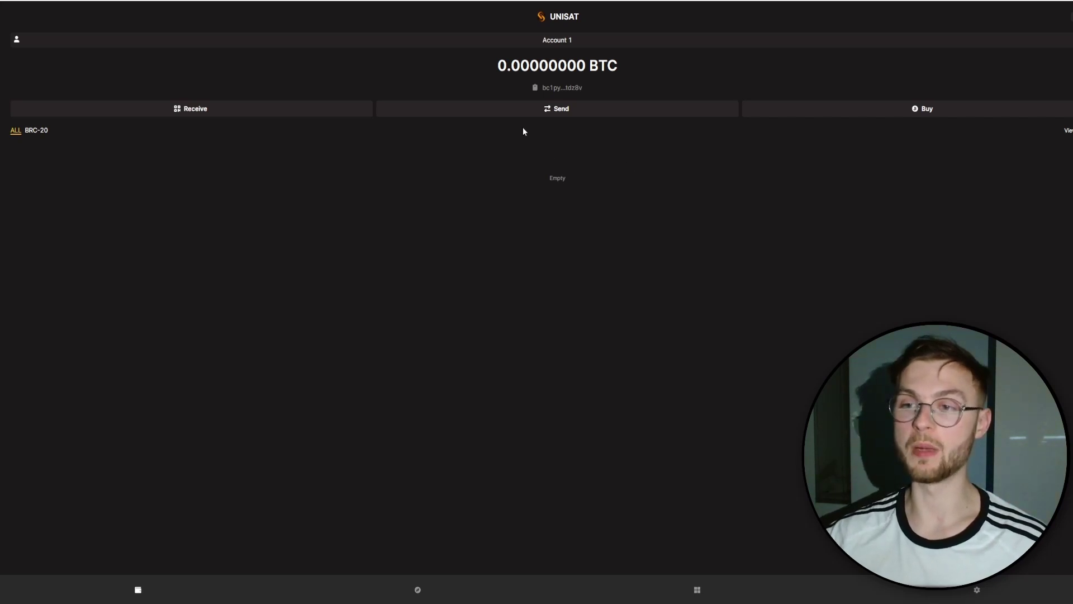
Open the Xverse extension popup and show its Bitcoin, Ordinals and Stacks receive addresses.
click(894, 31)
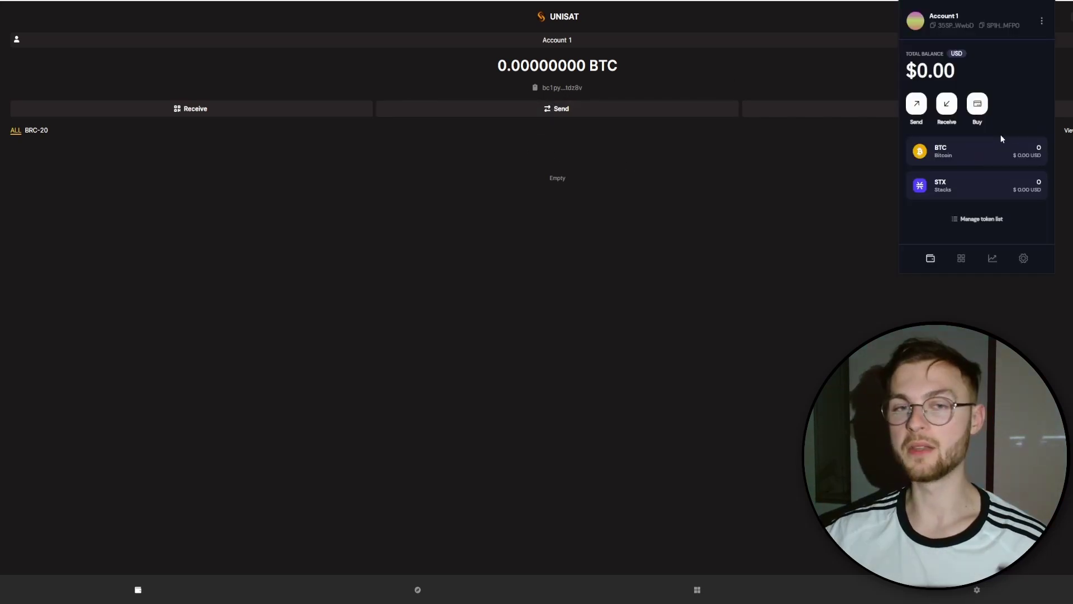
click(948, 106)
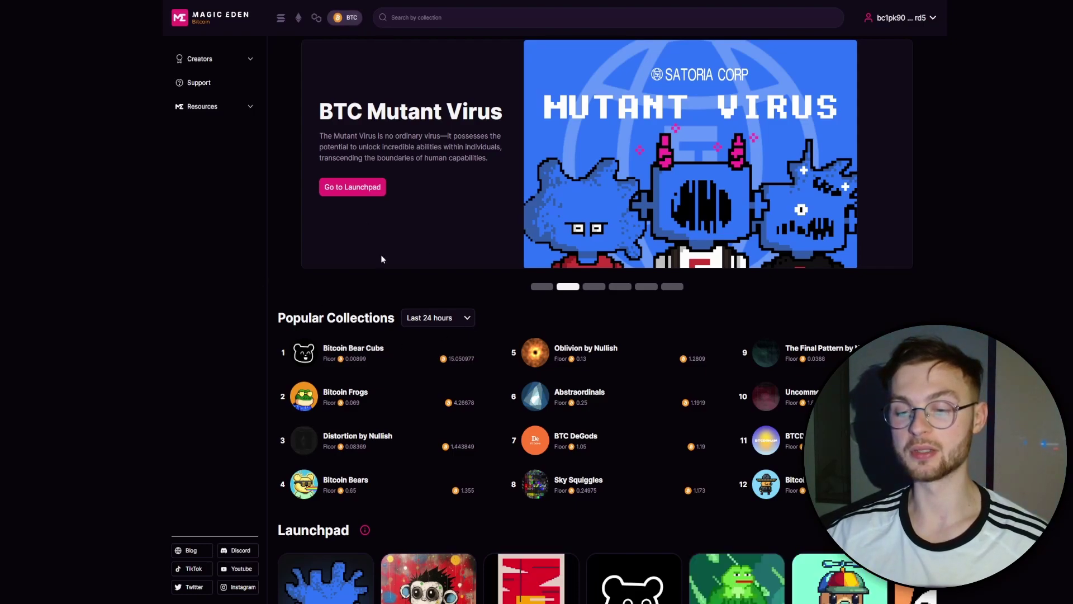
Scroll through Magic Eden's Popular Collections and open Bitcoin Bear Cubs.
scroll(279, 290, down, 4)
scroll(231, 303, up, 4)
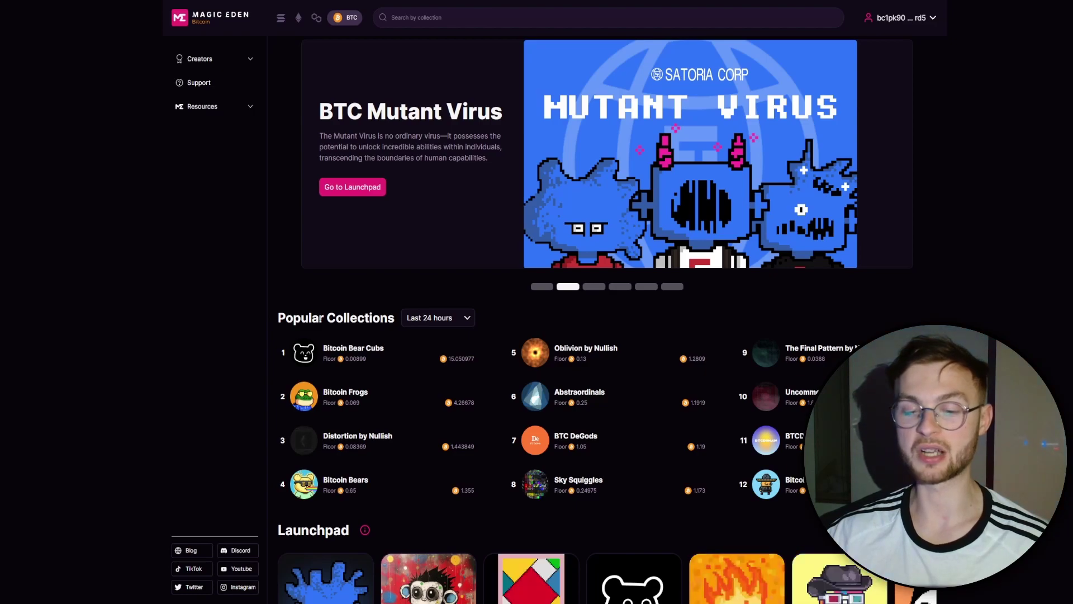
scroll(329, 290, down, 3)
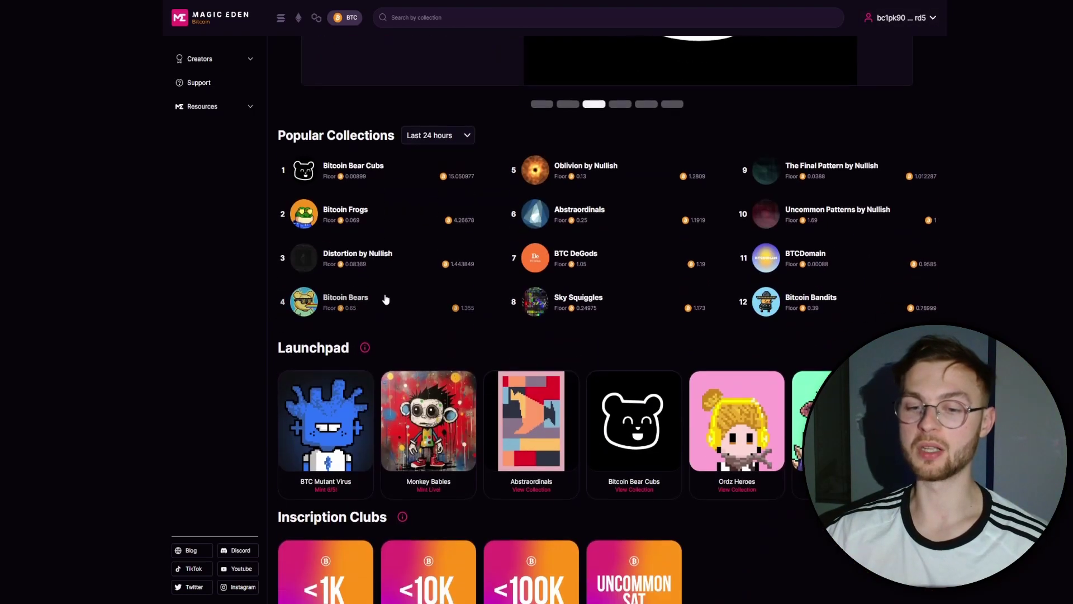
scroll(386, 313, up, 3)
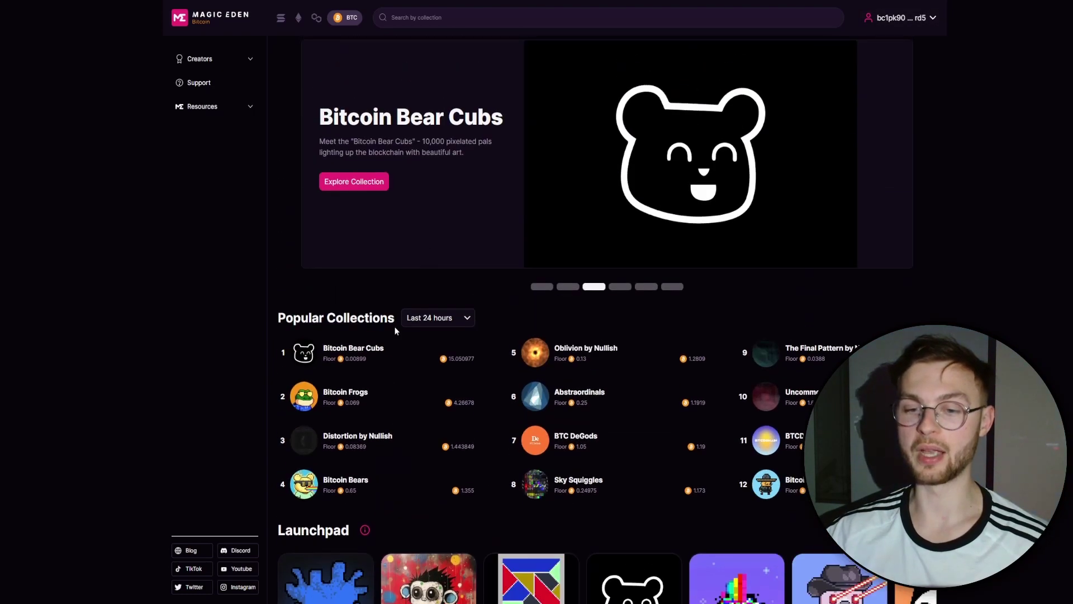
click(370, 362)
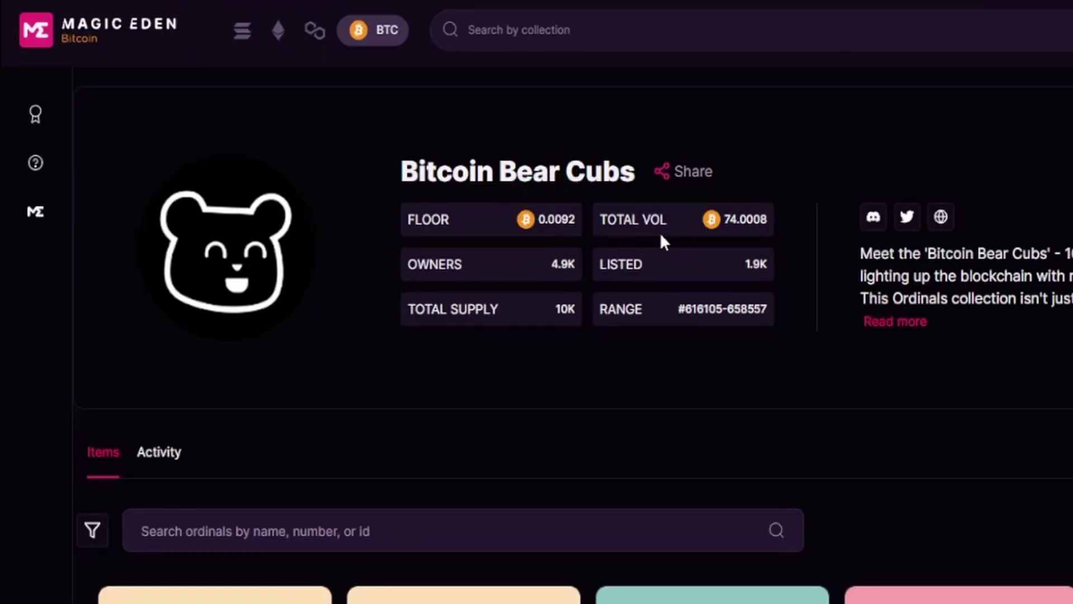
Browse the Bitcoin Bear Cubs Items grid, then switch to its Activity tab of recent sales.
mouse_move(759, 225)
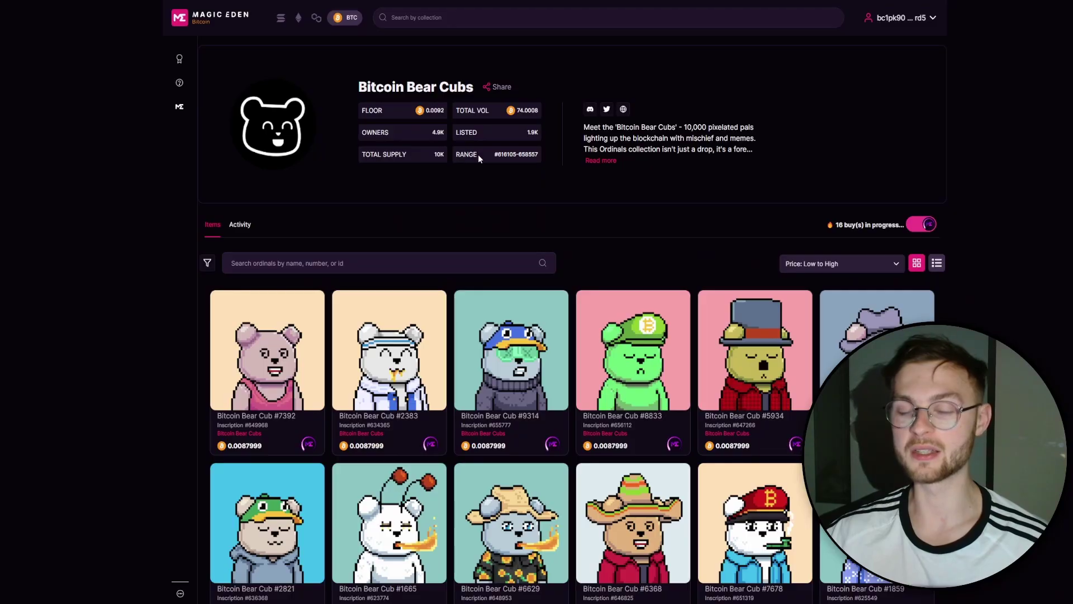
scroll(435, 314, down, 5)
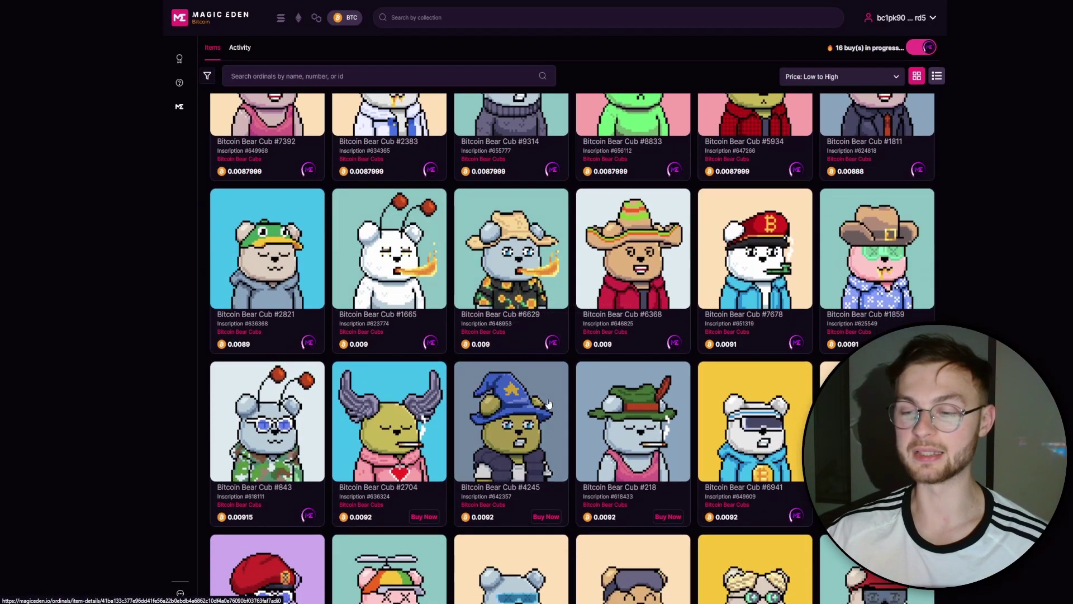
scroll(553, 393, down, 3)
scroll(554, 392, up, 8)
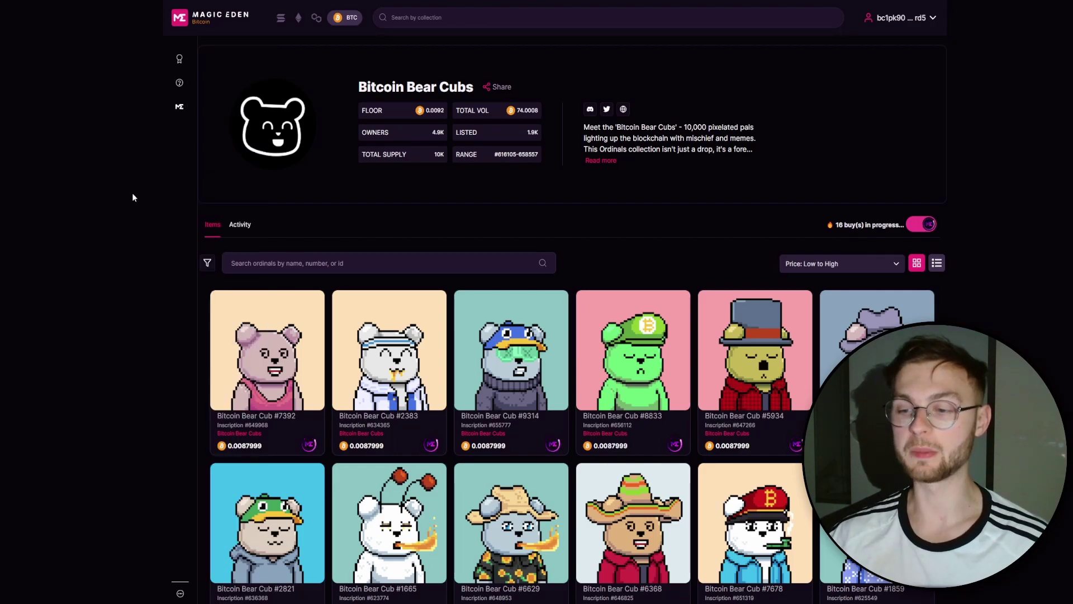
scroll(184, 184, down, 2)
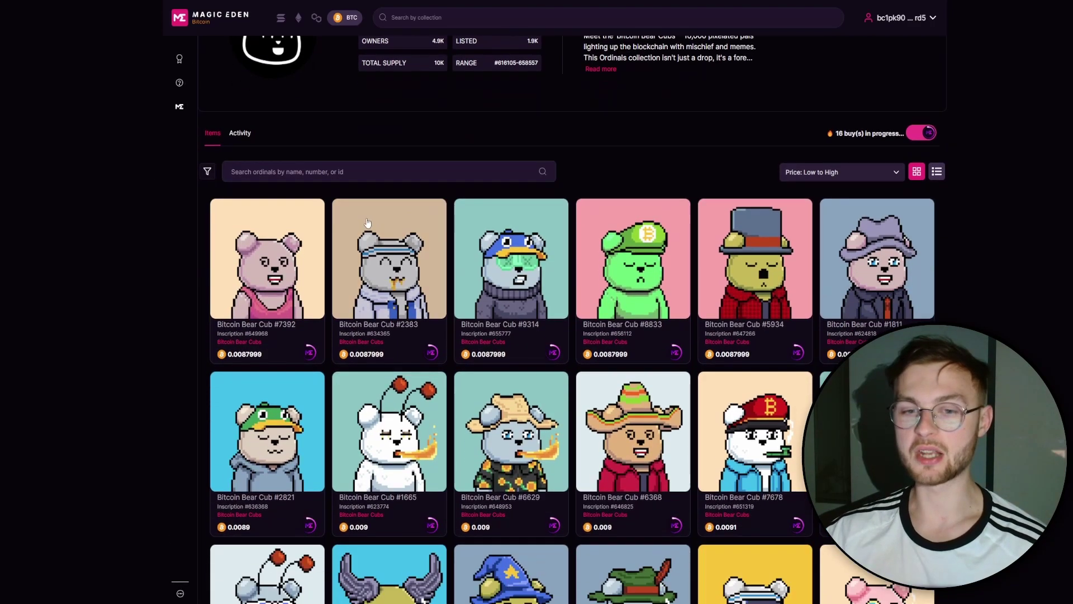
scroll(223, 218, up, 2)
click(240, 224)
scroll(341, 210, down, 5)
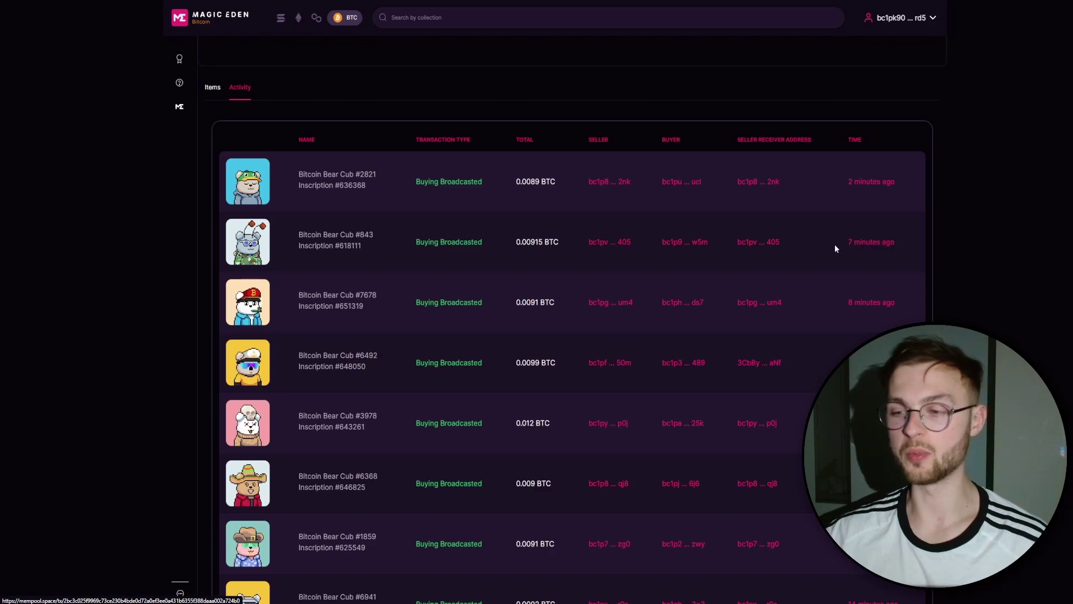
Look over the Buying Broadcasted sales, then go back to the Bitcoin Bear Cubs Items grid.
scroll(573, 246, up, 3)
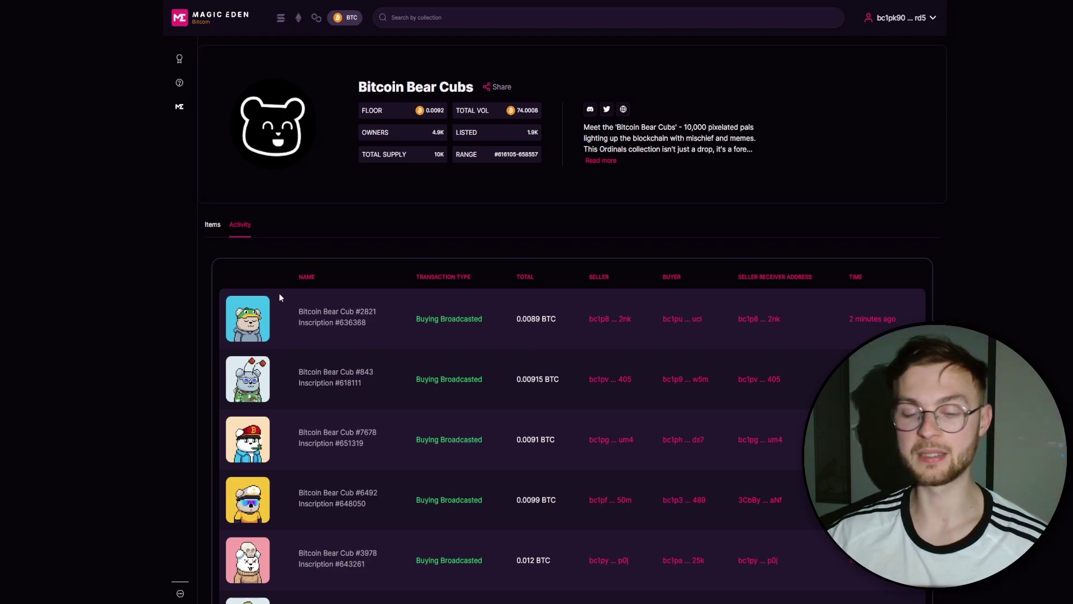
click(216, 229)
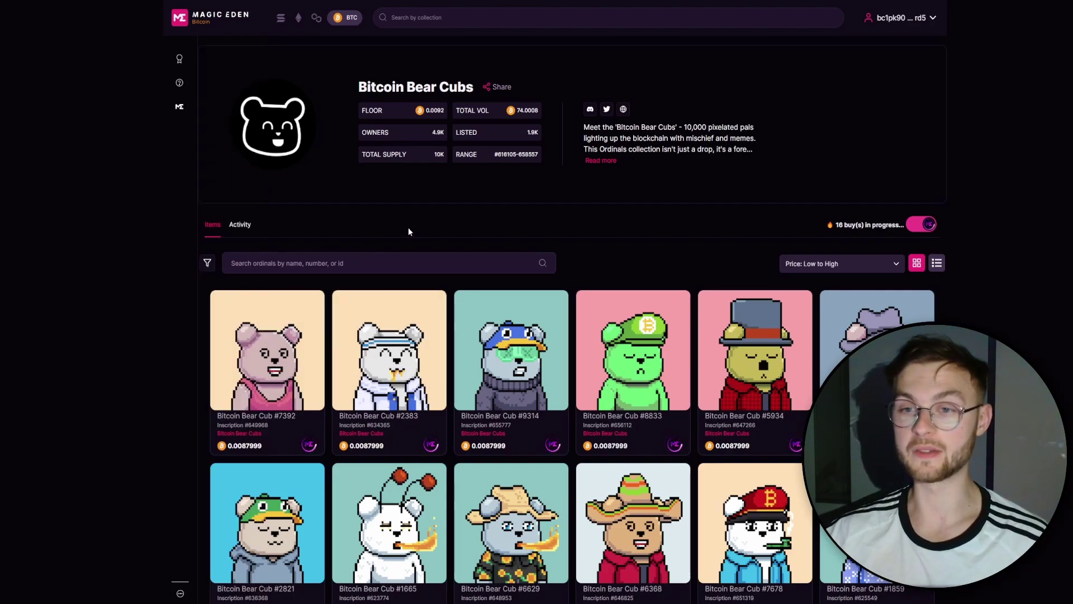
Open the Bitcoin Bear Cub #2704 listing, then sign out from the wallet address dropdown.
mouse_move(166, 274)
scroll(443, 290, down, 3)
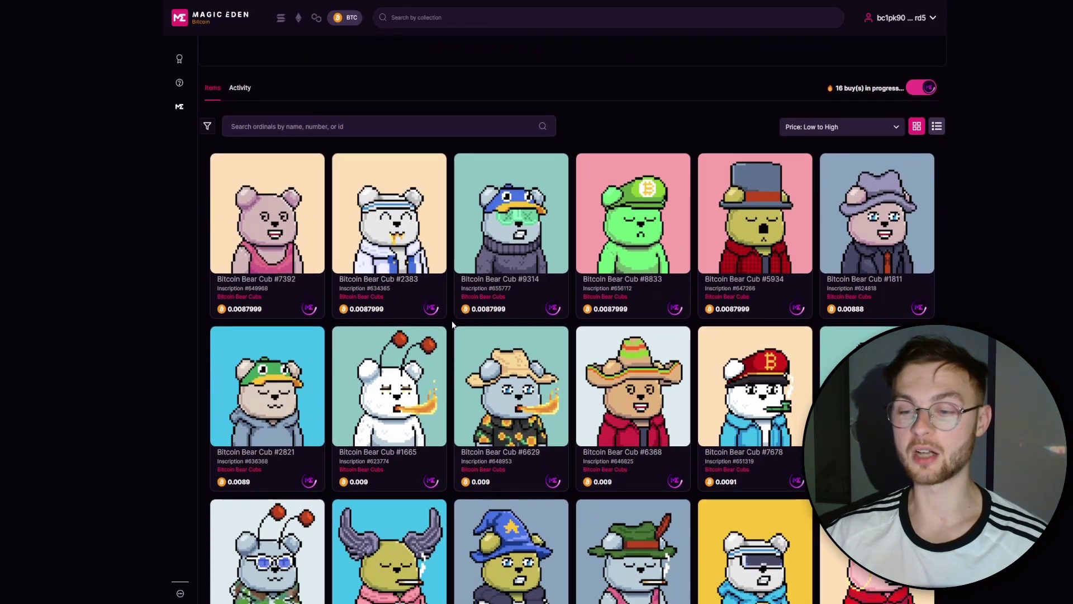
scroll(569, 329, up, 3)
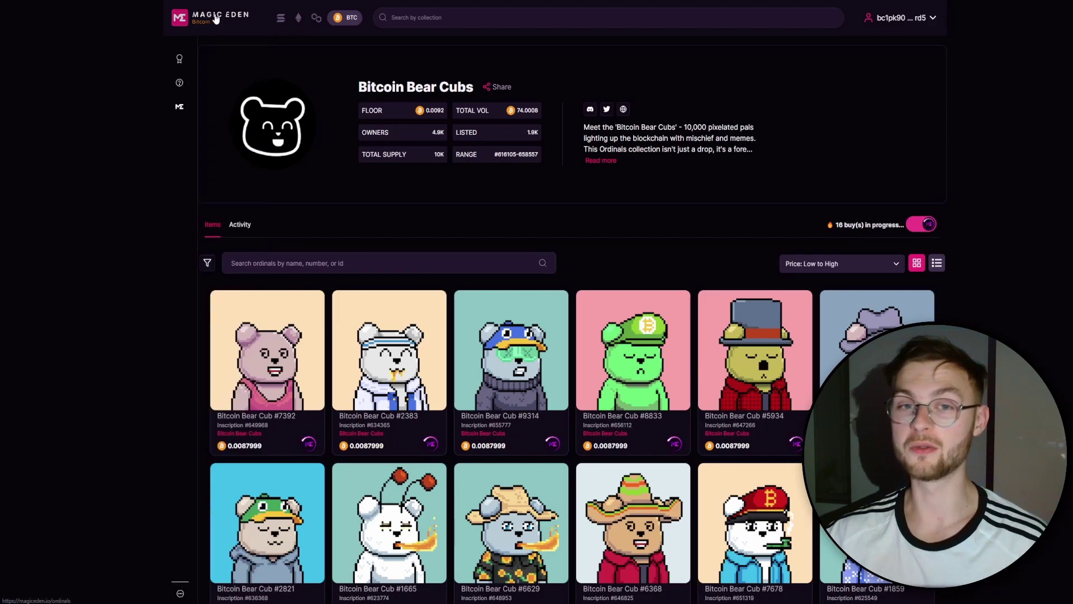
scroll(702, 317, down, 4)
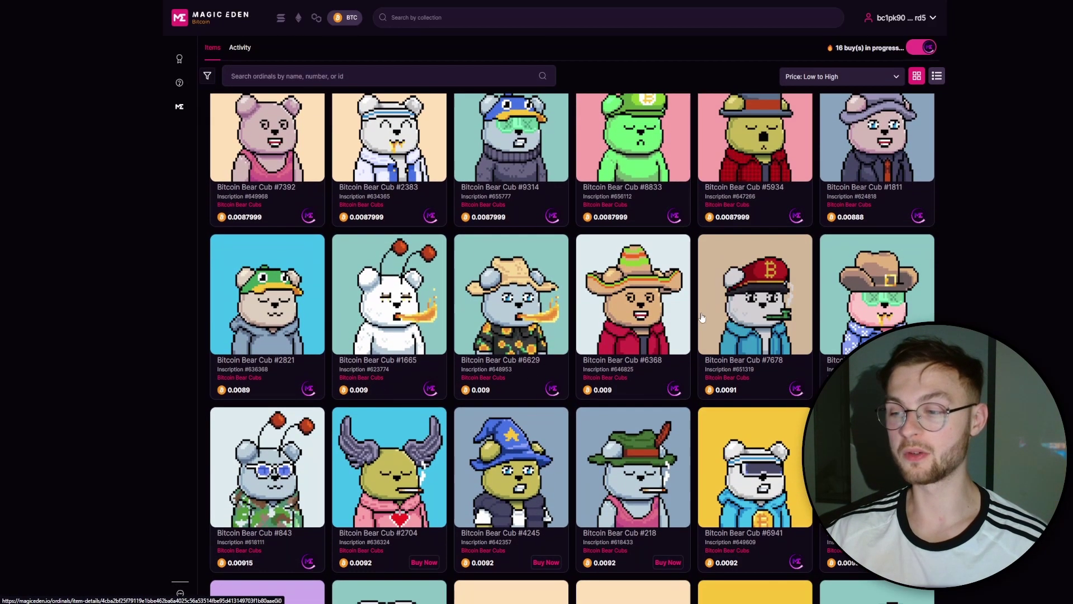
scroll(702, 317, down, 3)
click(389, 324)
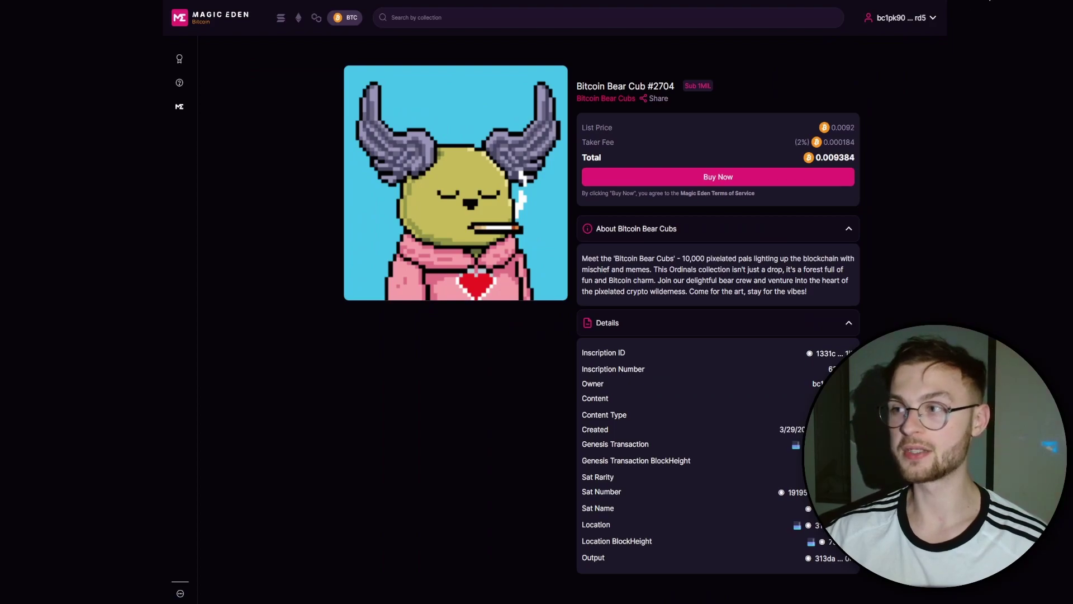
click(919, 22)
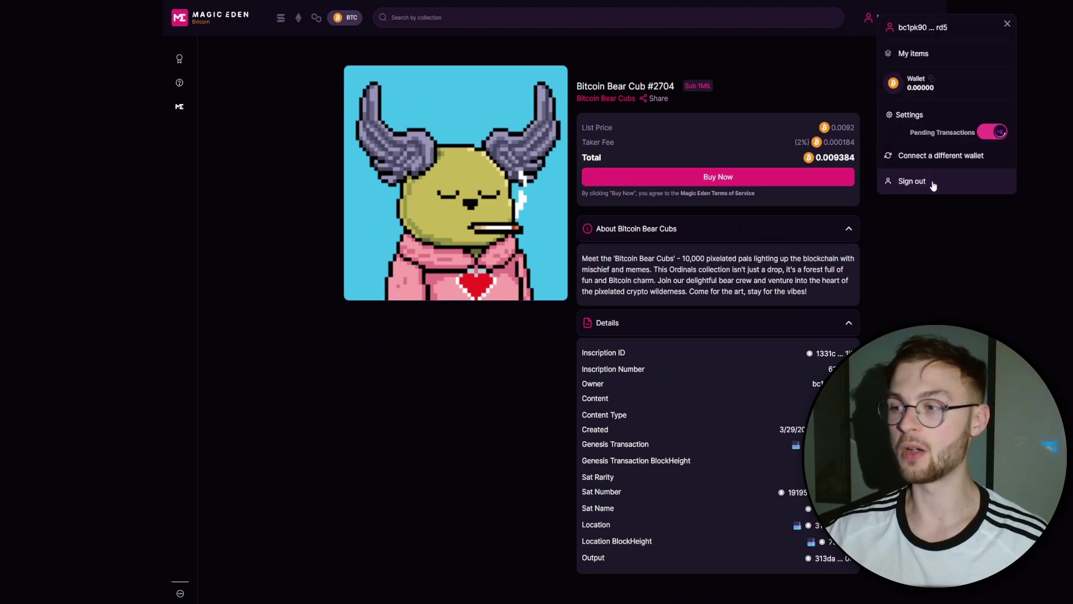
click(932, 185)
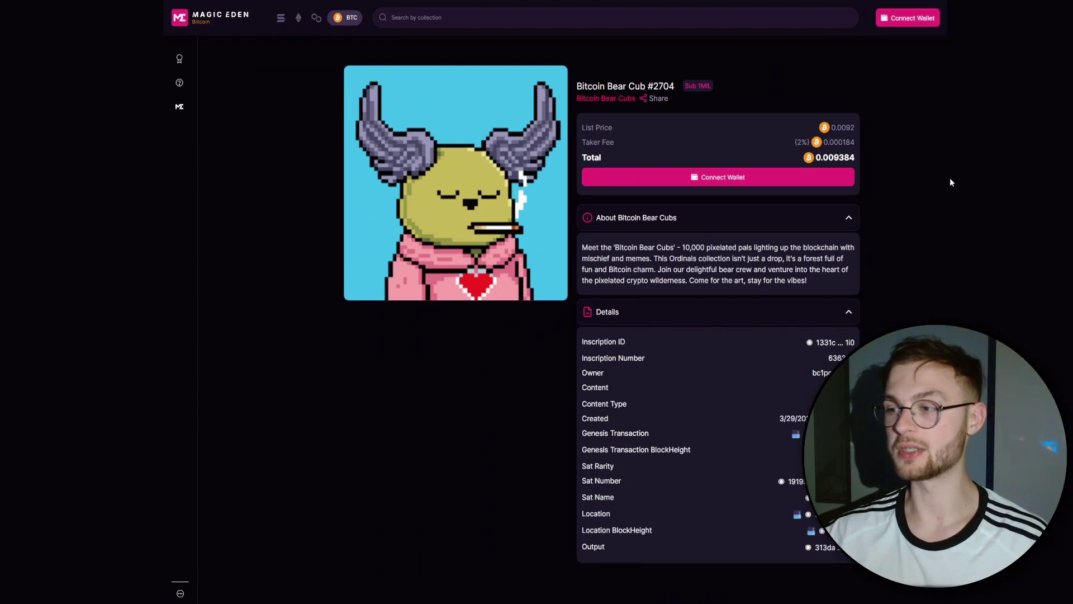
Reconnect the UniSat wallet and start the Buy Now purchase of Bitcoin Bear Cub #2704.
click(905, 25)
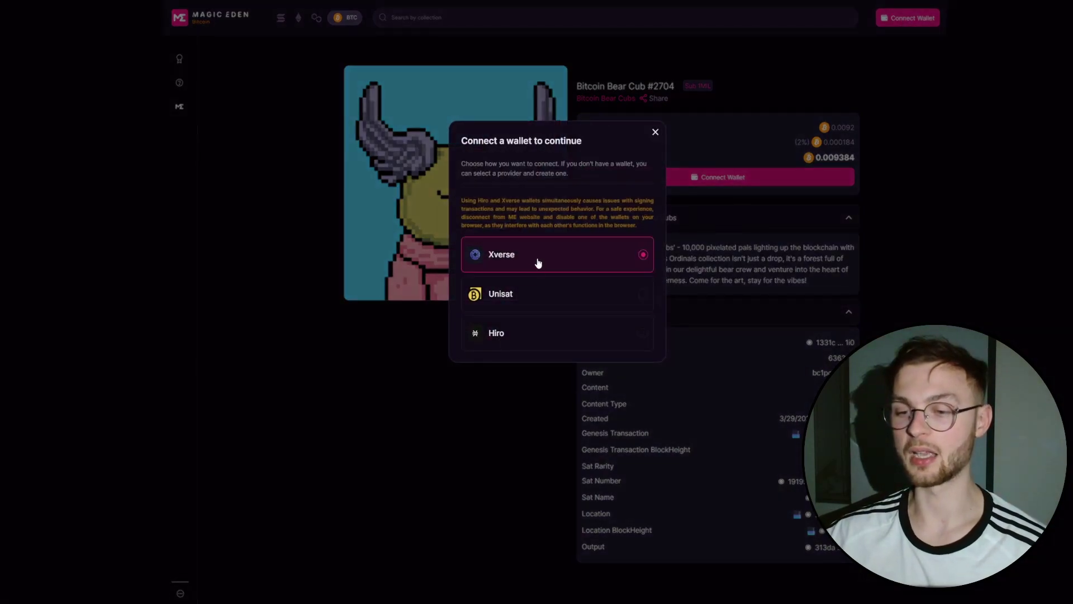
click(541, 301)
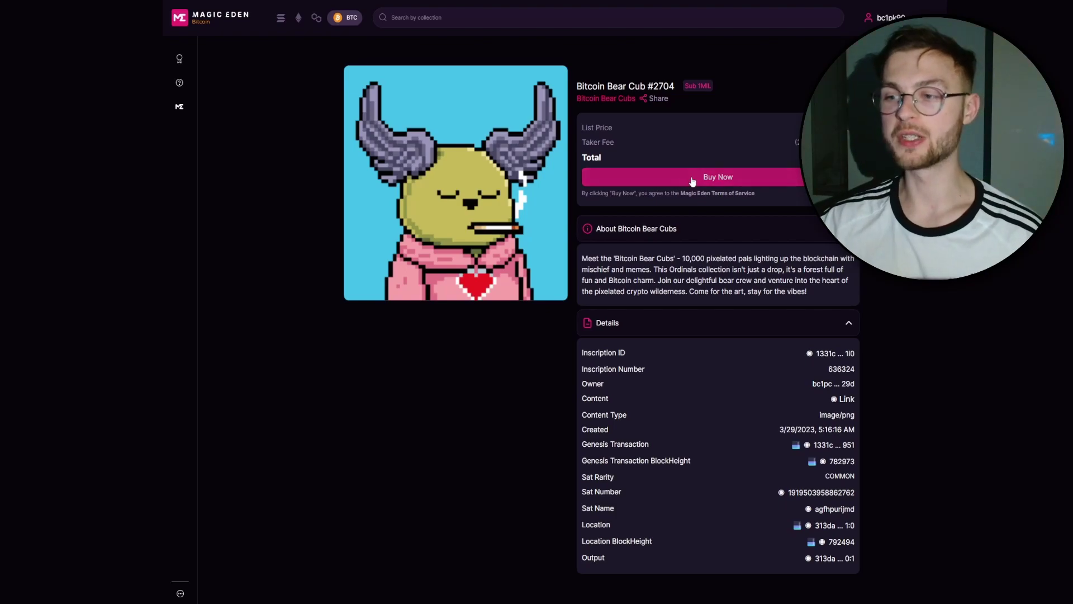
click(676, 180)
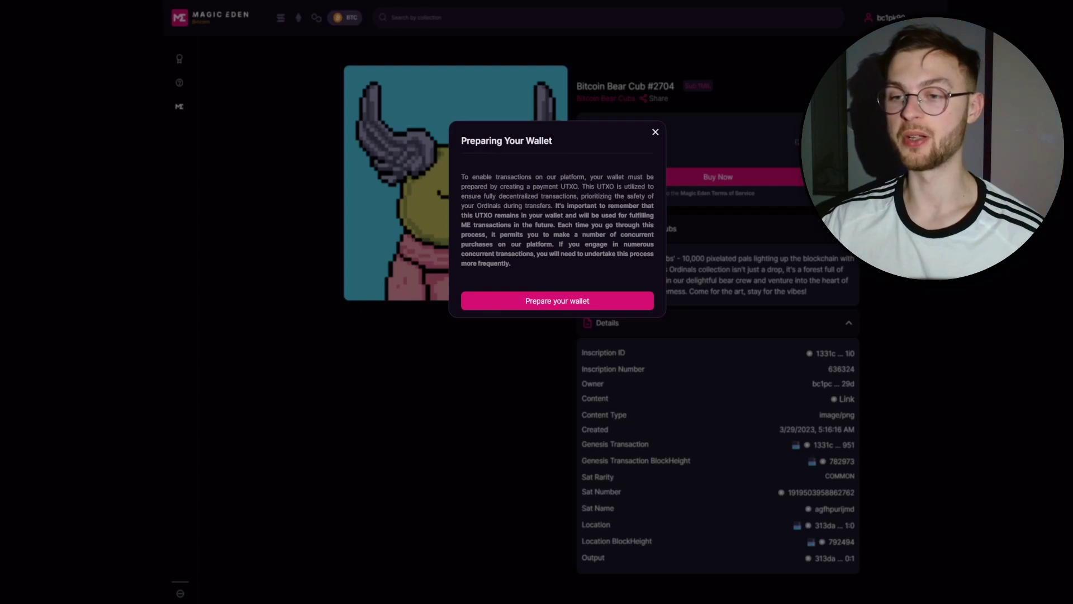
Sign the wallet preparation in UniSat, then close the finalize-purchase prompt without buying.
click(550, 303)
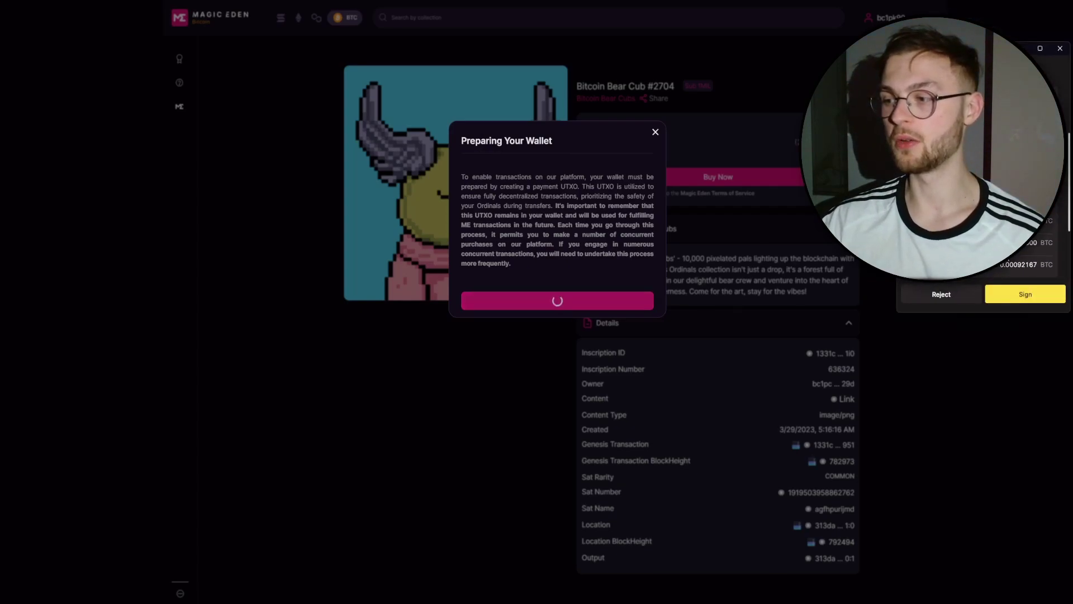
click(1021, 301)
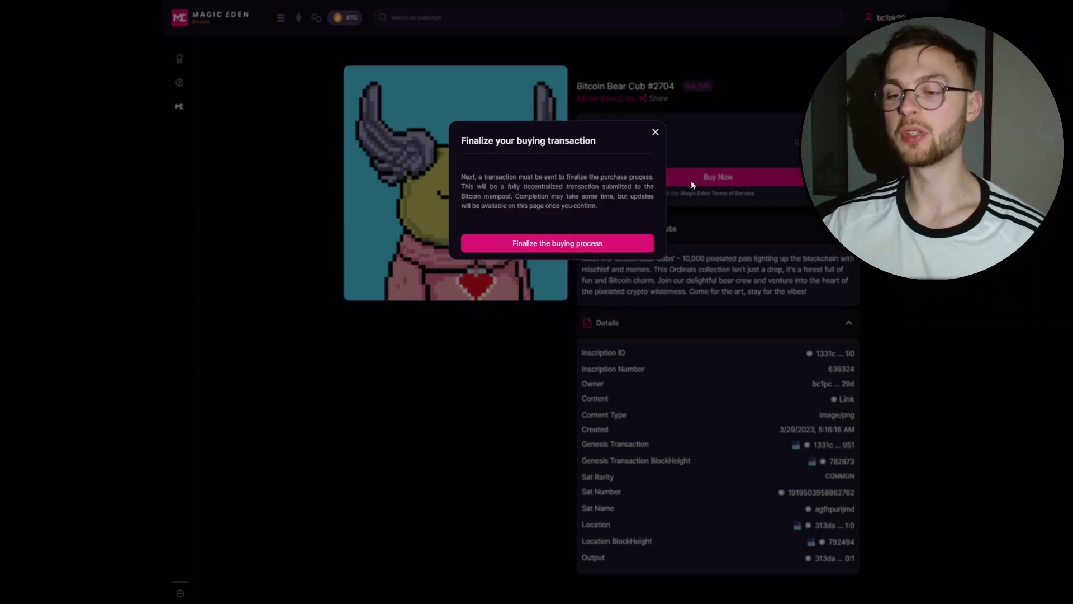
click(656, 137)
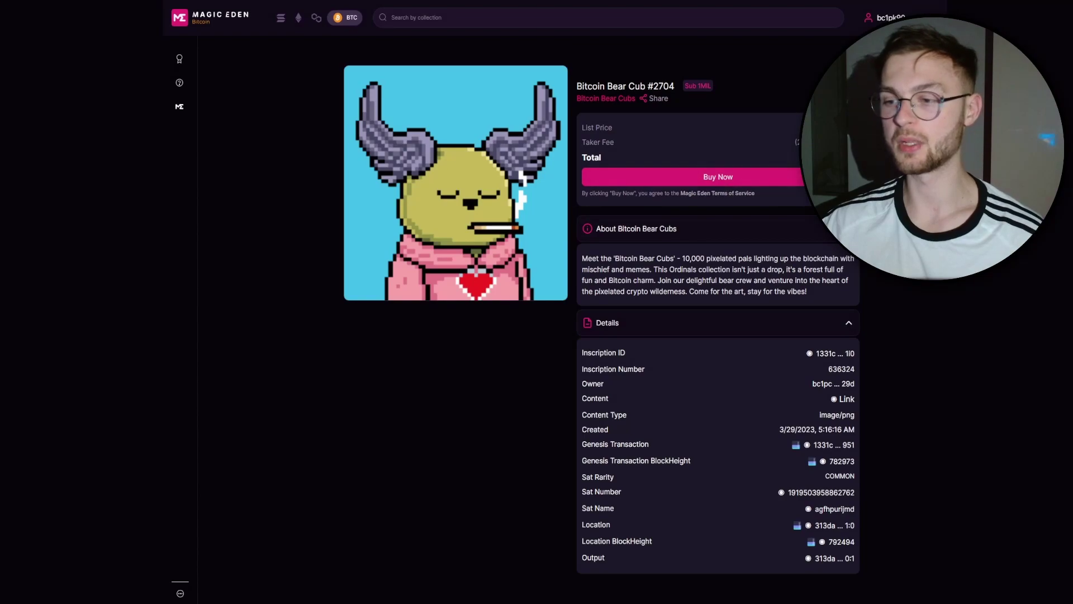
scroll(930, 295, down, 1)
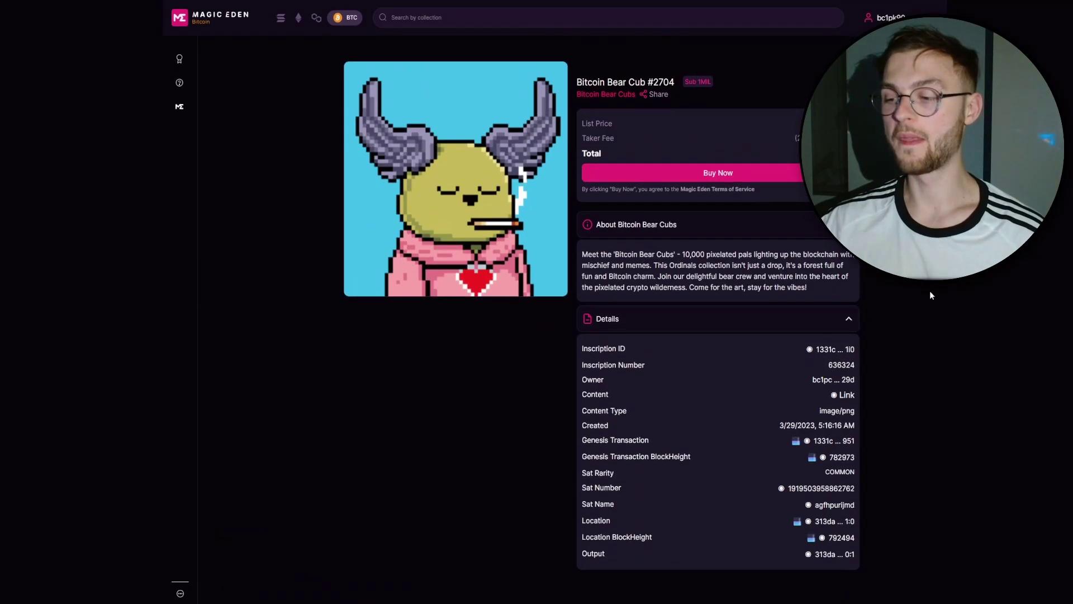
scroll(931, 295, down, 1)
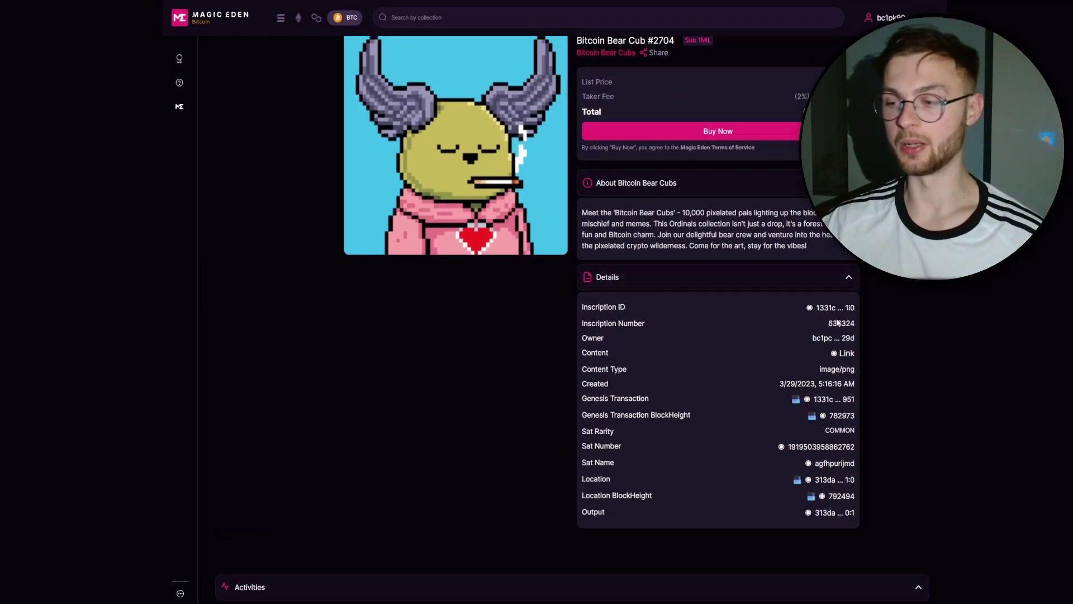
scroll(839, 340, down, 1)
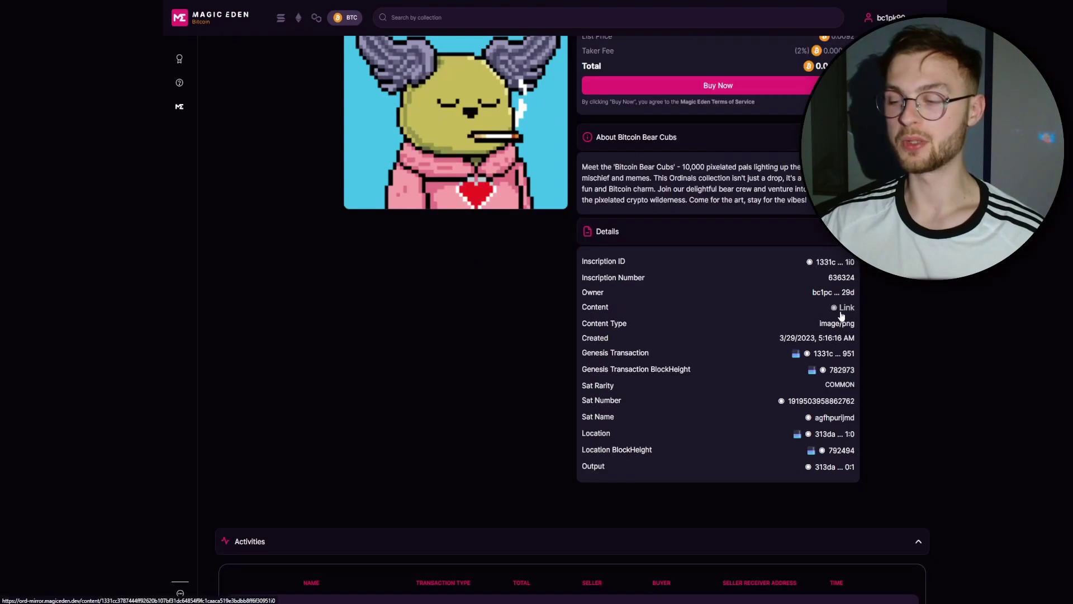
scroll(645, 318, down, 1)
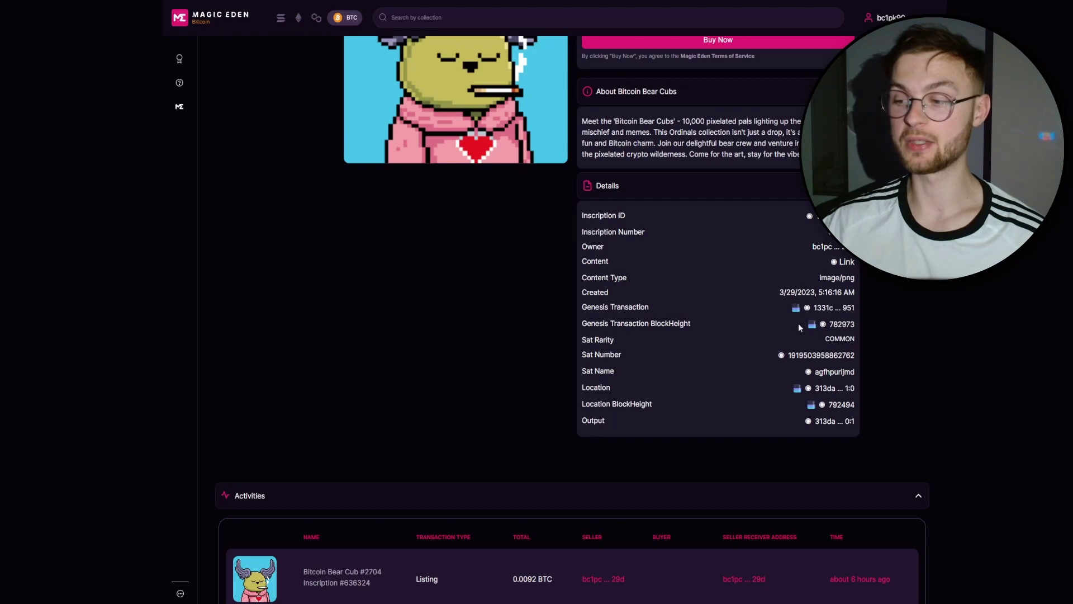
scroll(868, 320, up, 3)
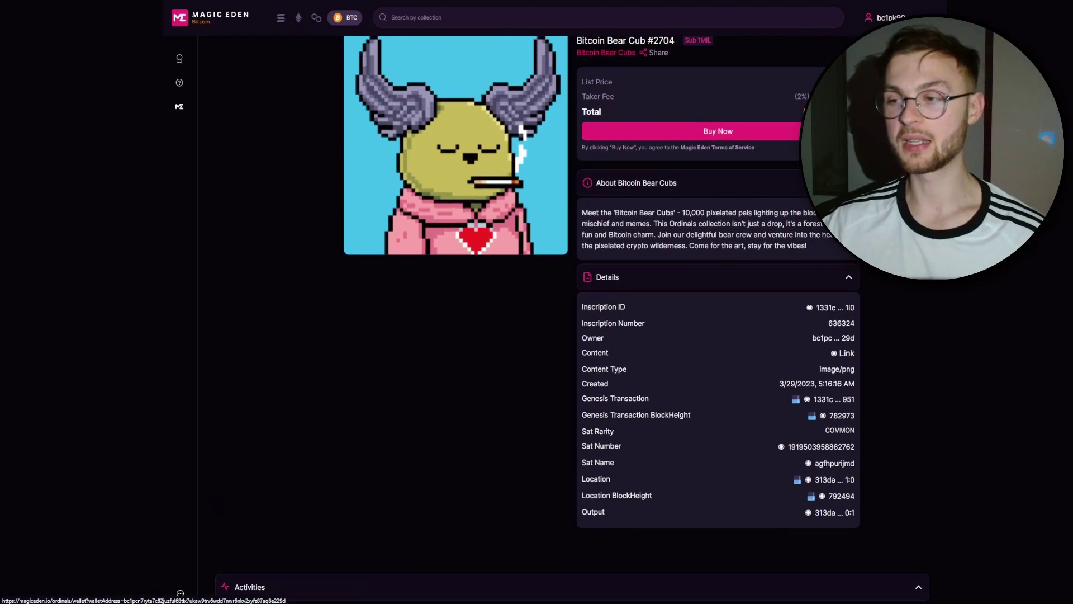
scroll(494, 227, down, 10)
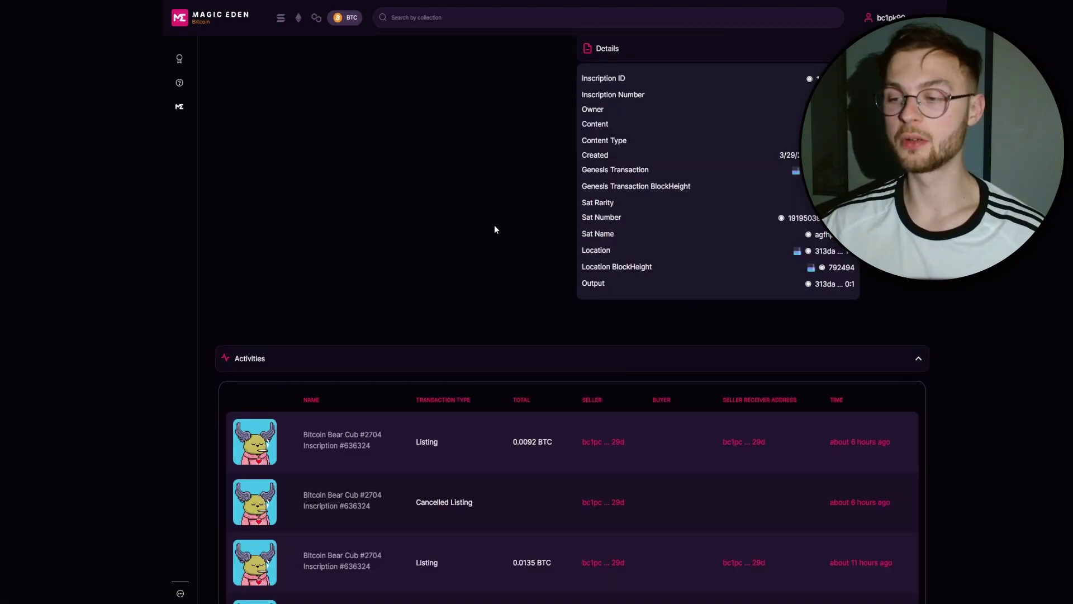
scroll(427, 267, down, 2)
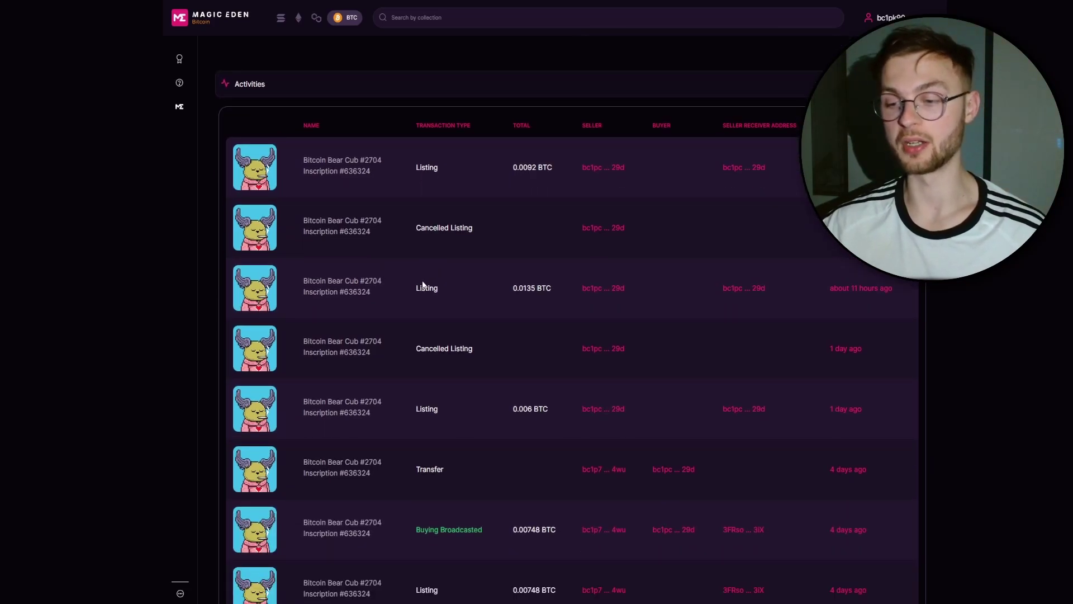
scroll(528, 297, down, 2)
scroll(498, 260, up, 2)
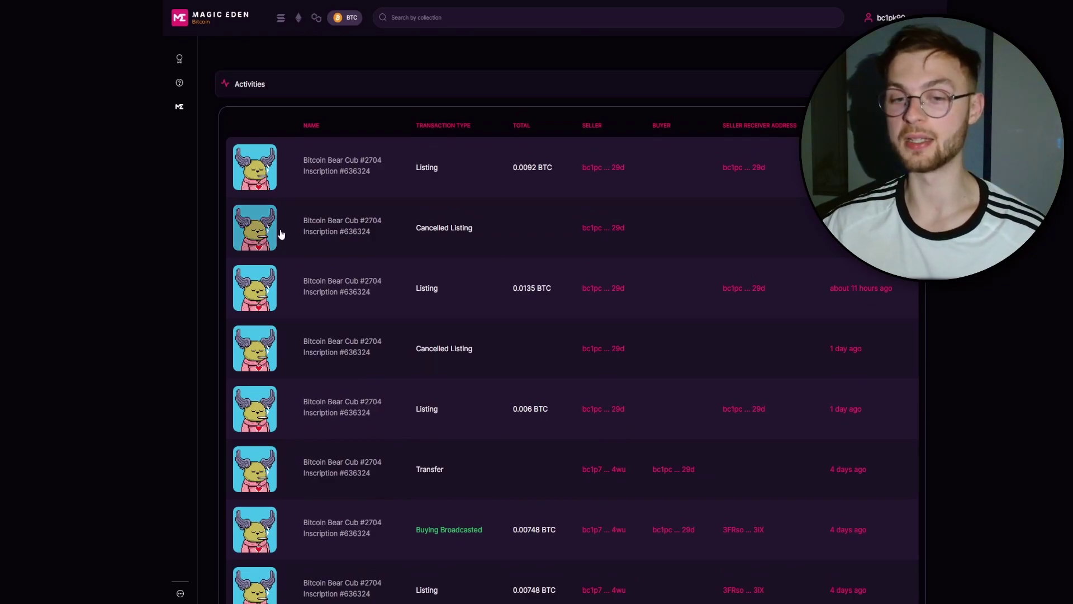
scroll(223, 268, up, 5)
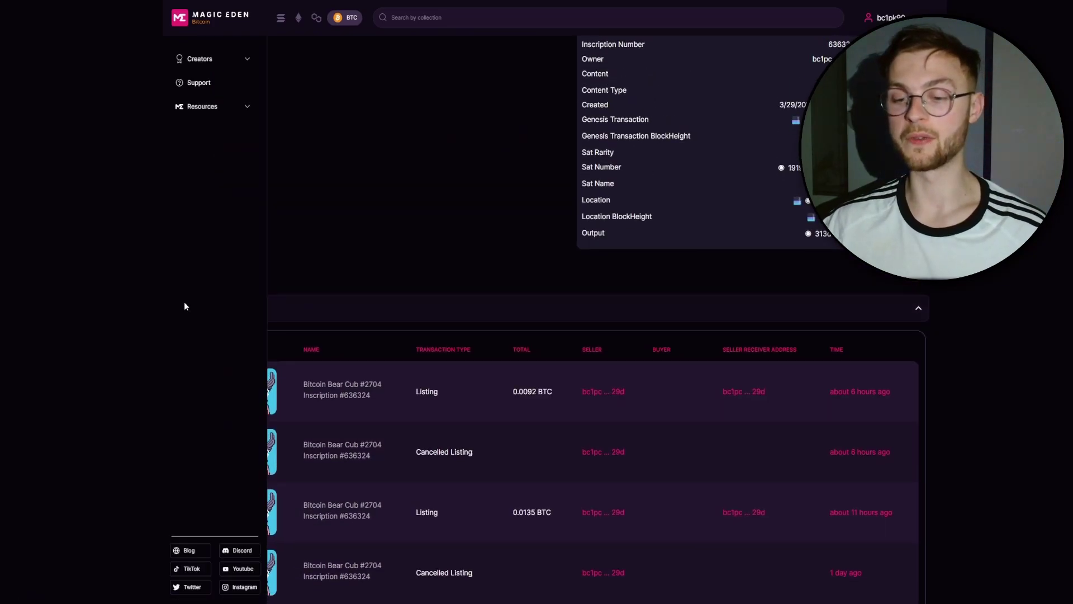
scroll(156, 296, down, 3)
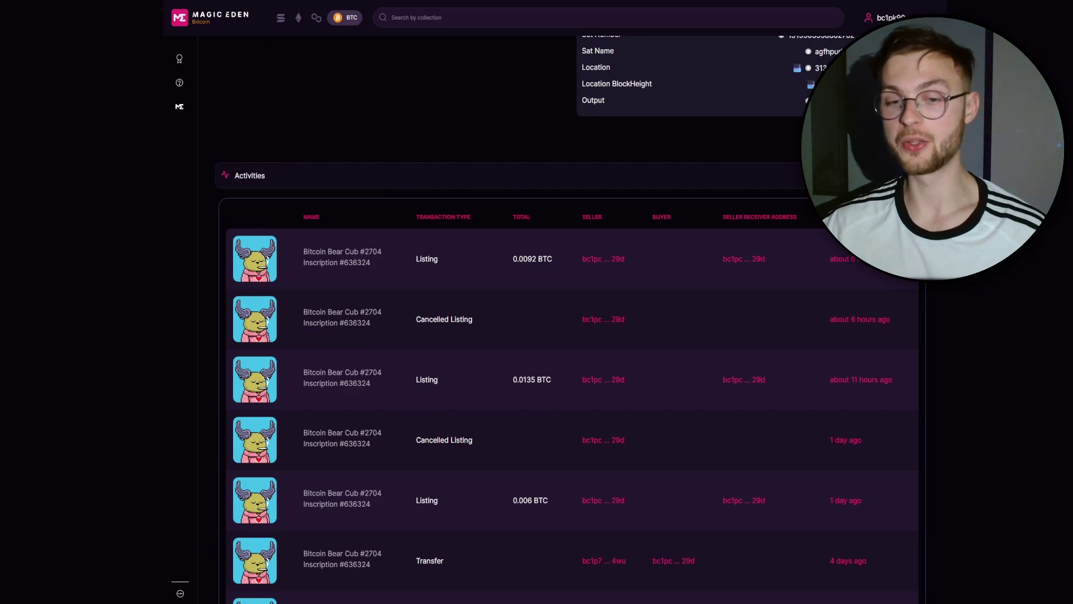
scroll(796, 155, up, 2)
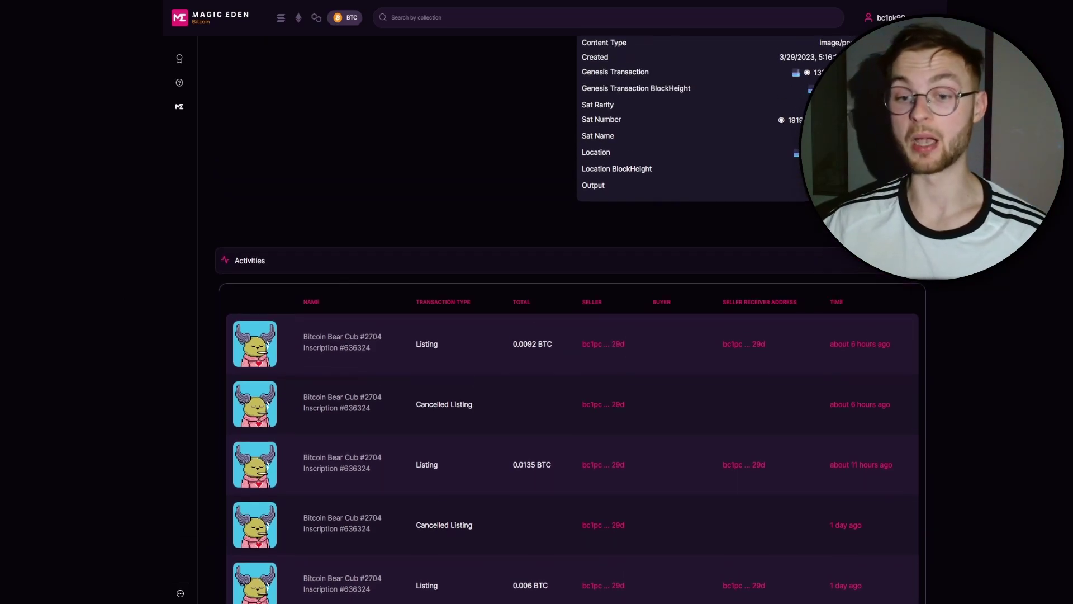
scroll(796, 155, down, 4)
scroll(795, 155, down, 2)
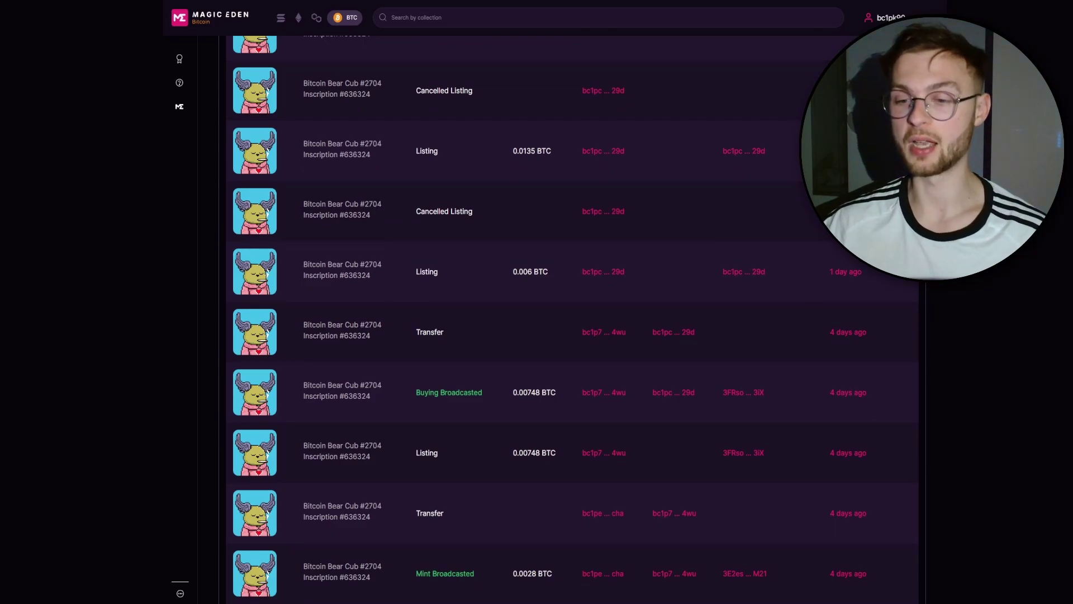
scroll(573, 318, up, 10)
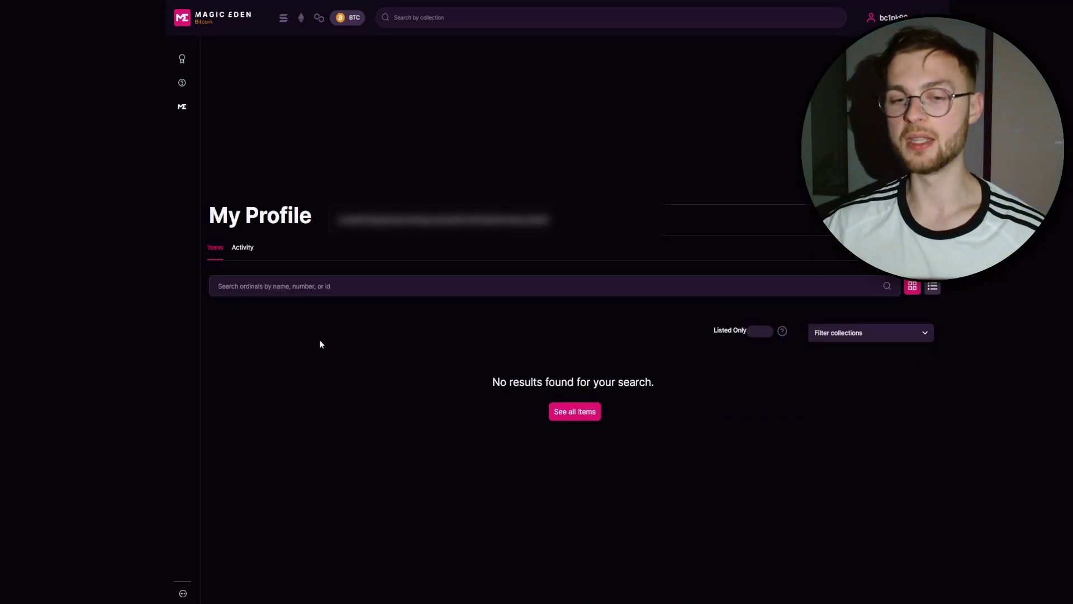
From the homepage, rank Popular Collections by Last 30 days and open Bitcoin Frogs.
click(236, 25)
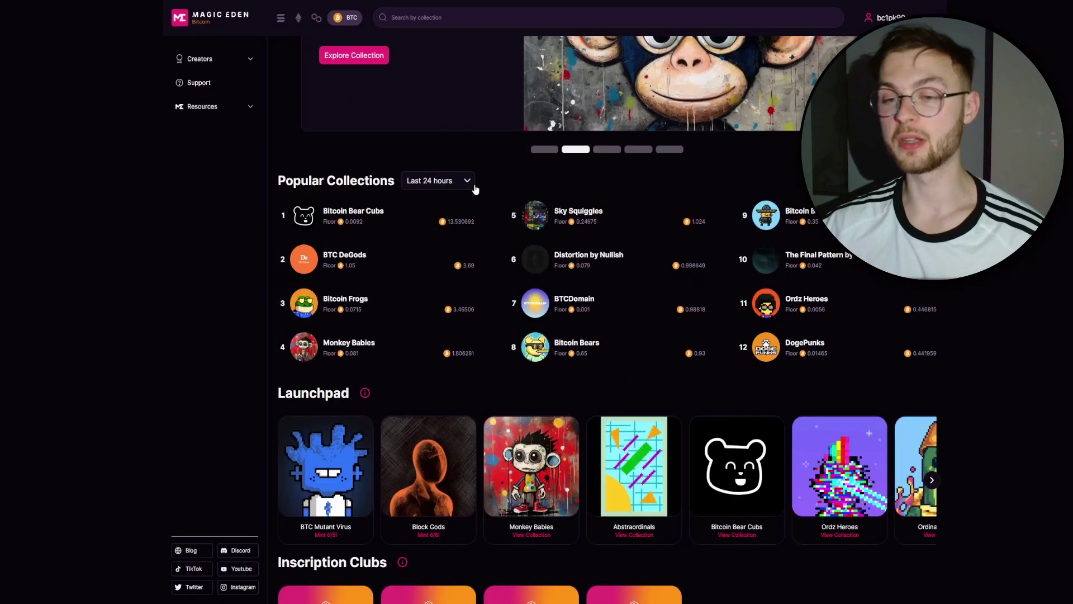
click(467, 180)
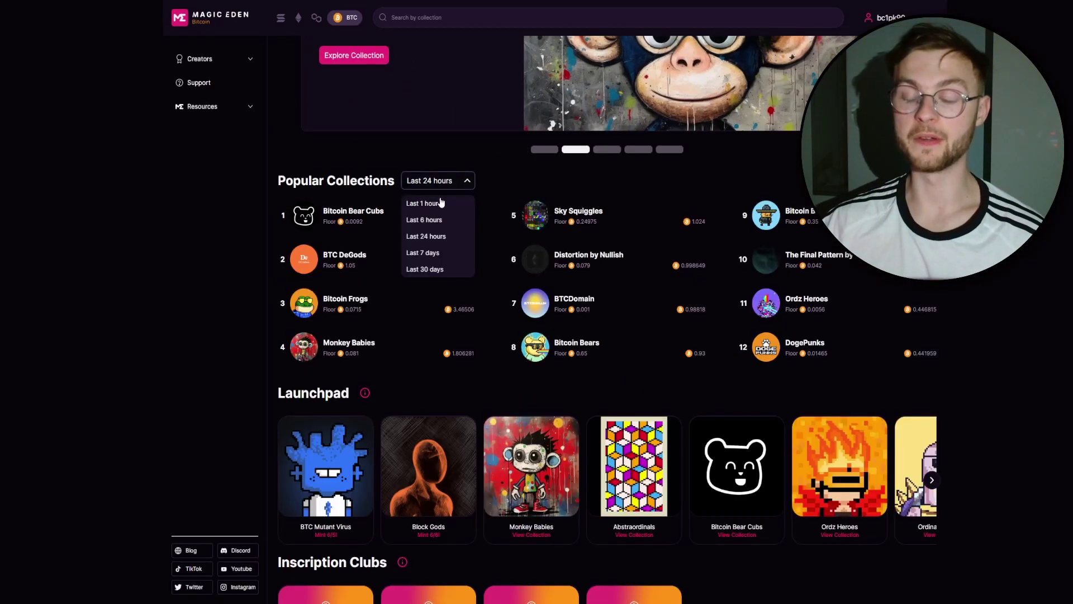
click(429, 269)
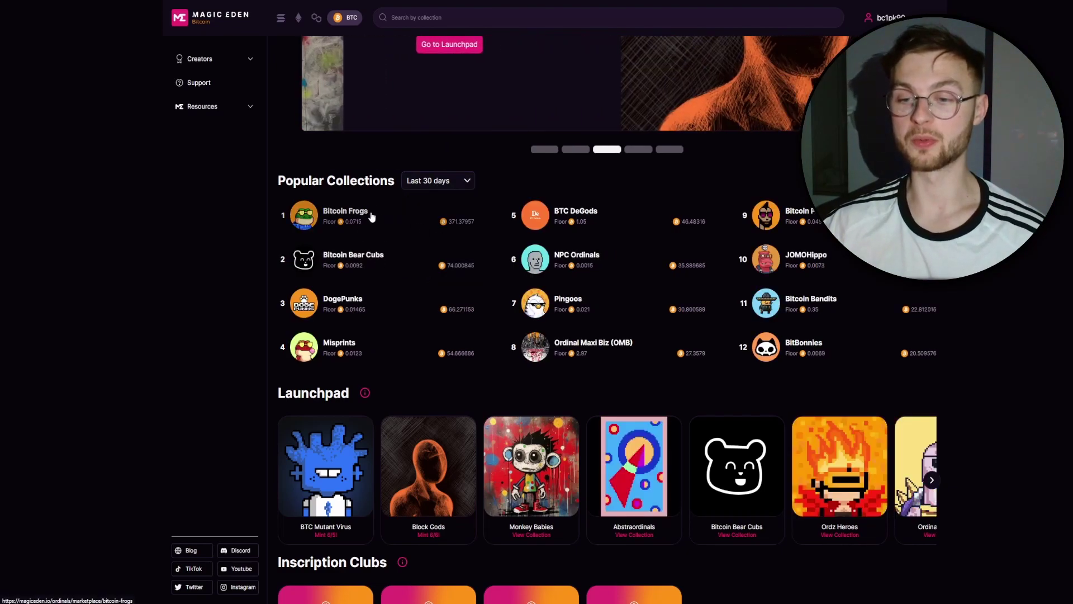
click(420, 231)
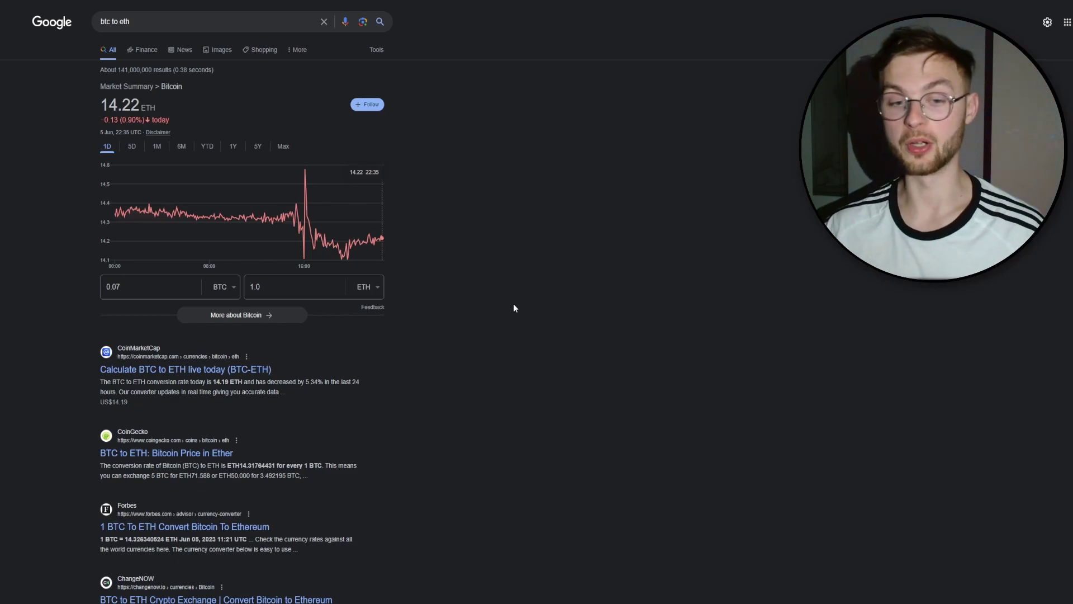
In Google's converter, compare 0.07 BTC against its 1.0 ETH equivalent.
click(133, 287)
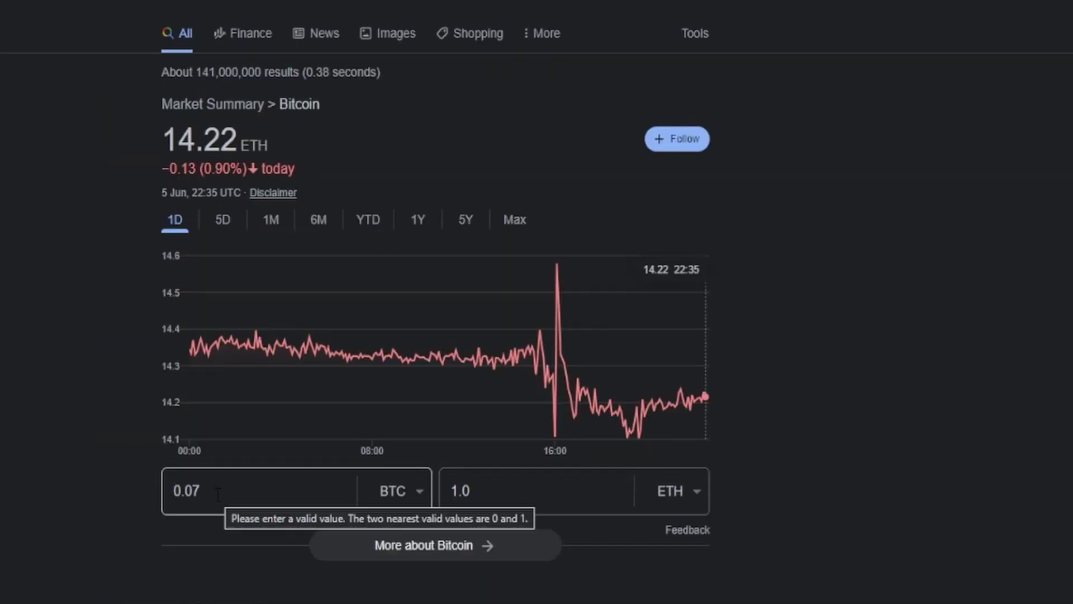
click(530, 505)
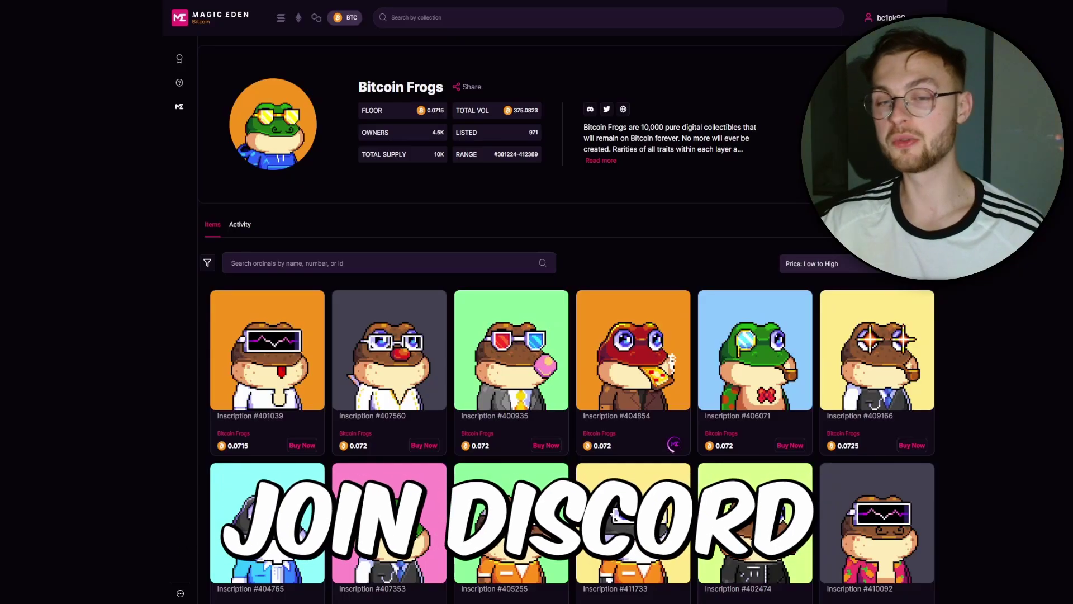
Scroll the Bitcoin Frogs listings, then the other marketplace's 7D-volume Collect table.
scroll(572, 346, down, 3)
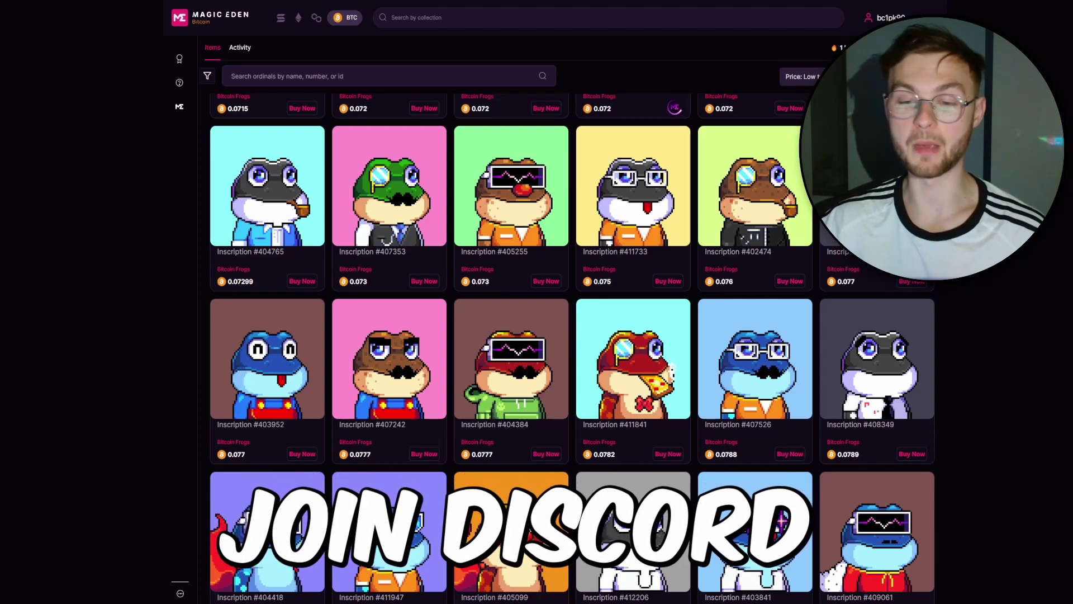
scroll(566, 335, up, 5)
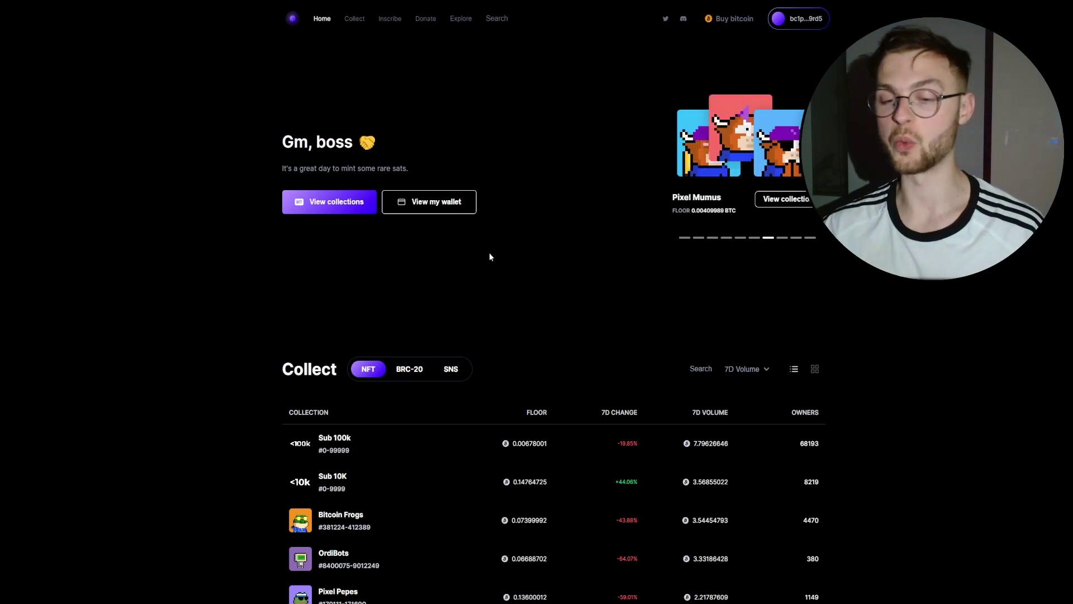
scroll(344, 281, down, 2)
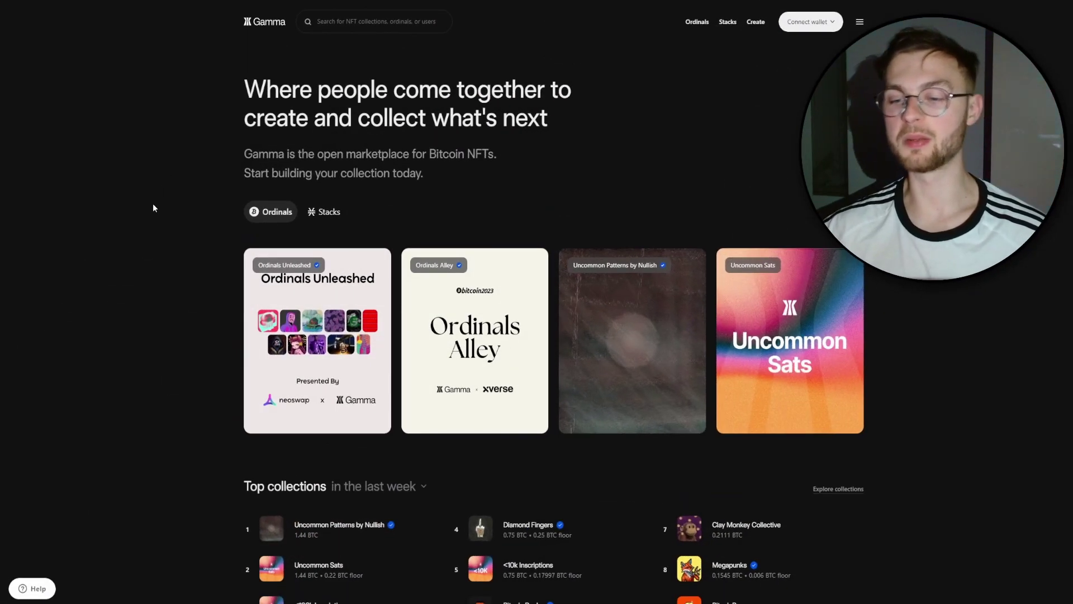
Scroll Gamma's homepage through Top collections and Recent ordinals listings.
scroll(153, 204, down, 2)
scroll(196, 121, down, 2)
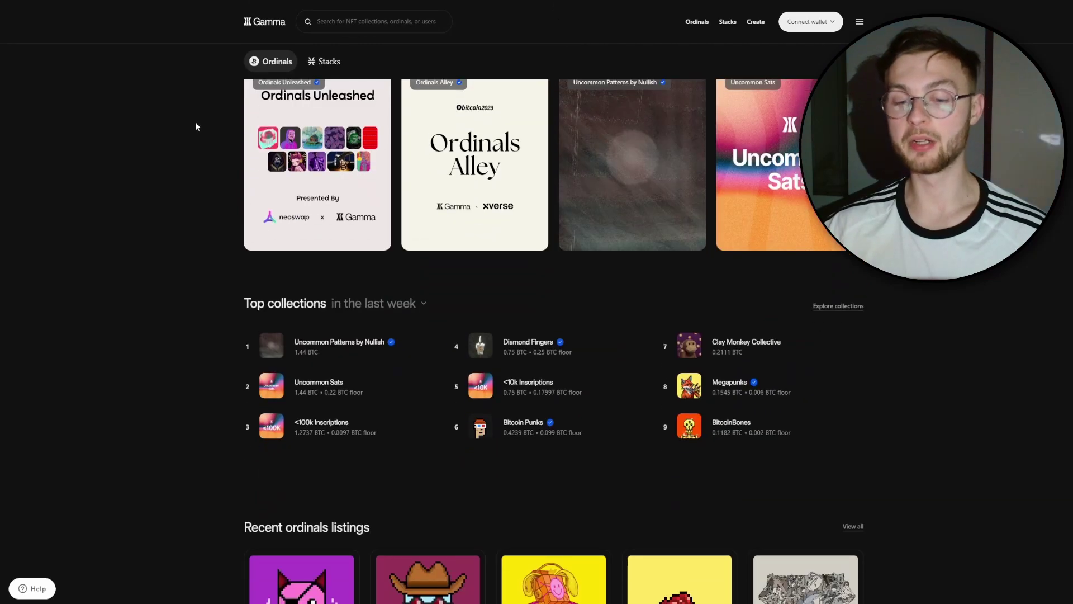
scroll(191, 136, down, 2)
scroll(192, 136, up, 6)
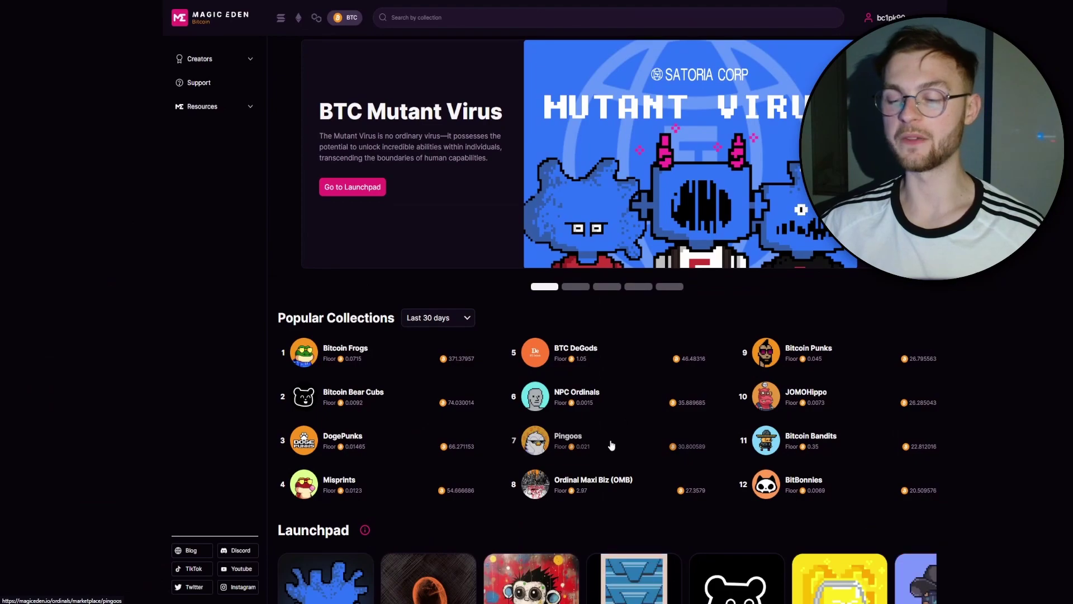
Browse the Pingoos collection's item grid, then return to the Magic Eden homepage.
click(611, 444)
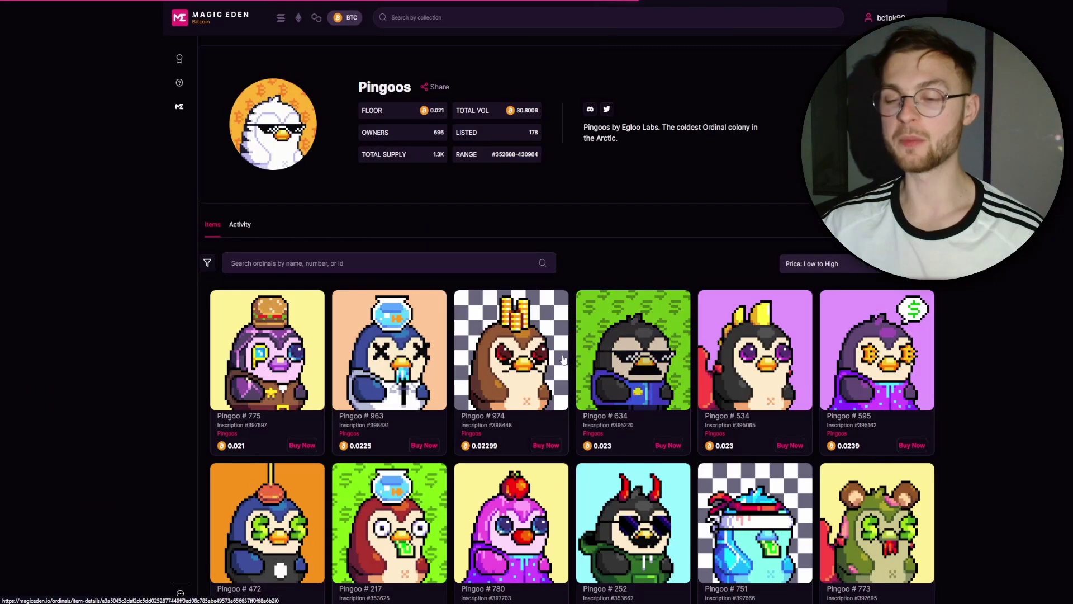
scroll(475, 268, down, 2)
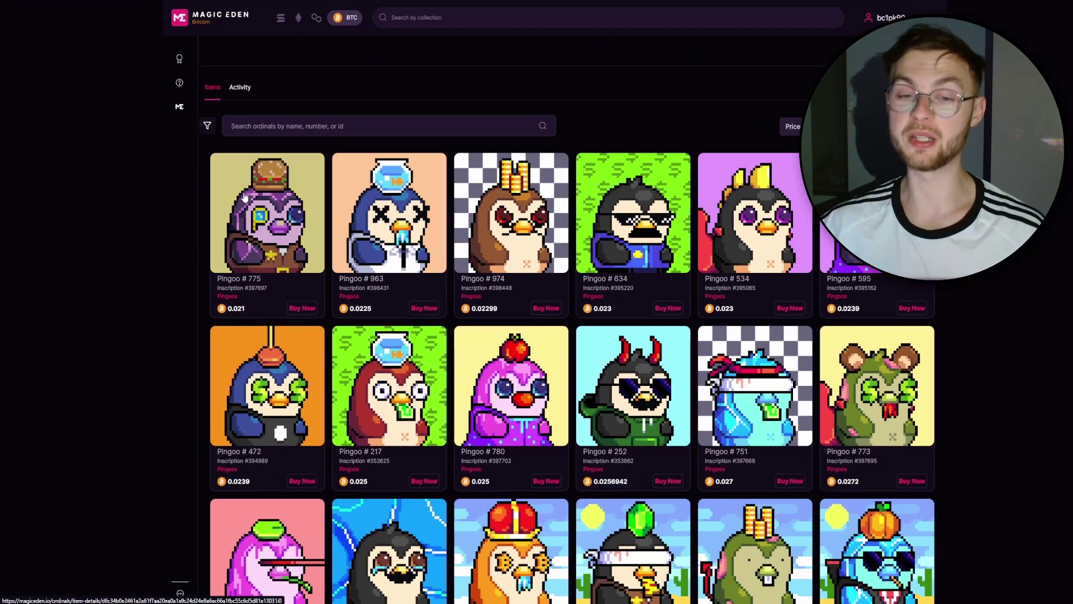
scroll(539, 394, down, 3)
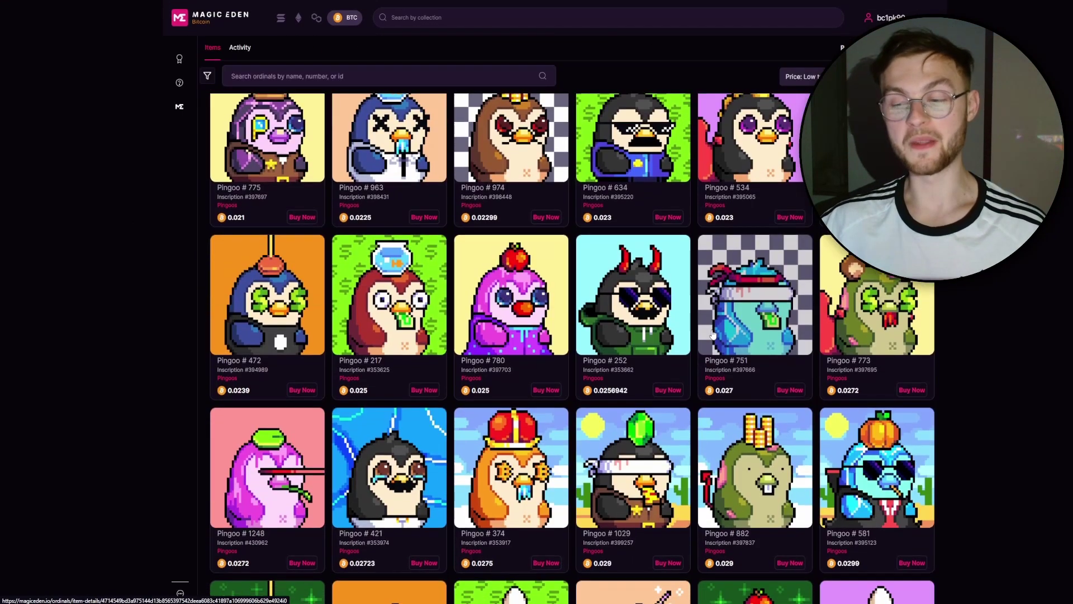
scroll(537, 363, down, 3)
scroll(535, 338, up, 10)
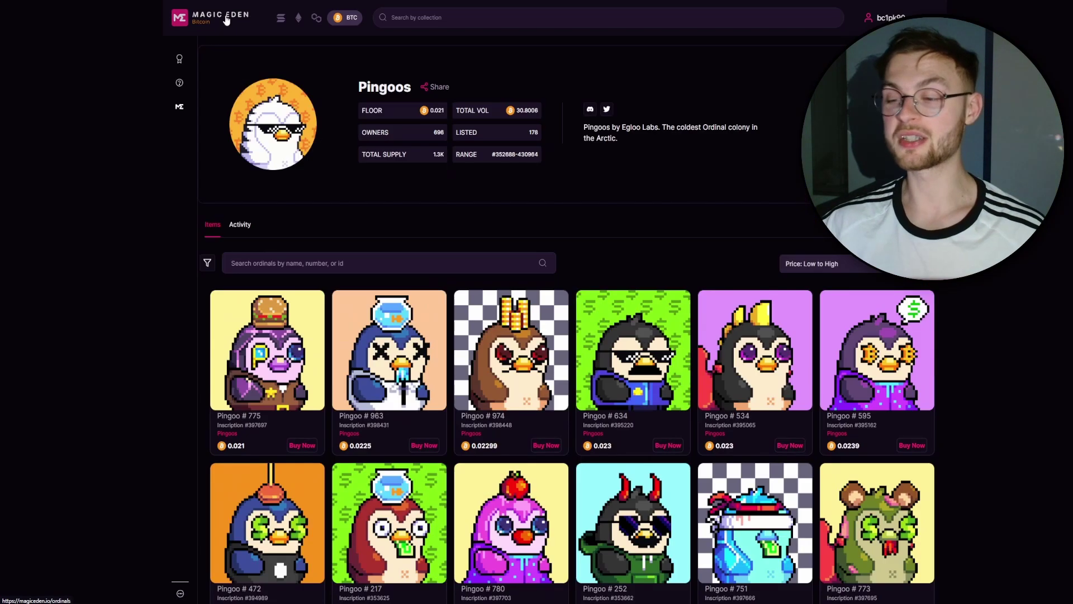
click(226, 21)
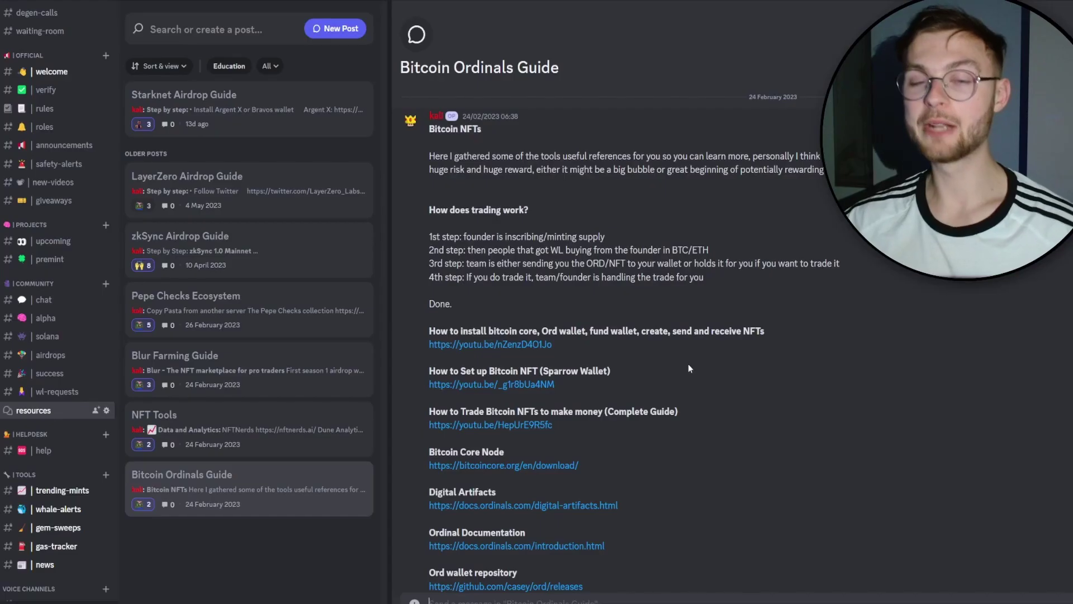
Scroll the guide's links for Ord and Sparrow wallets, Ordinal docs and NFT explorers.
scroll(629, 239, down, 2)
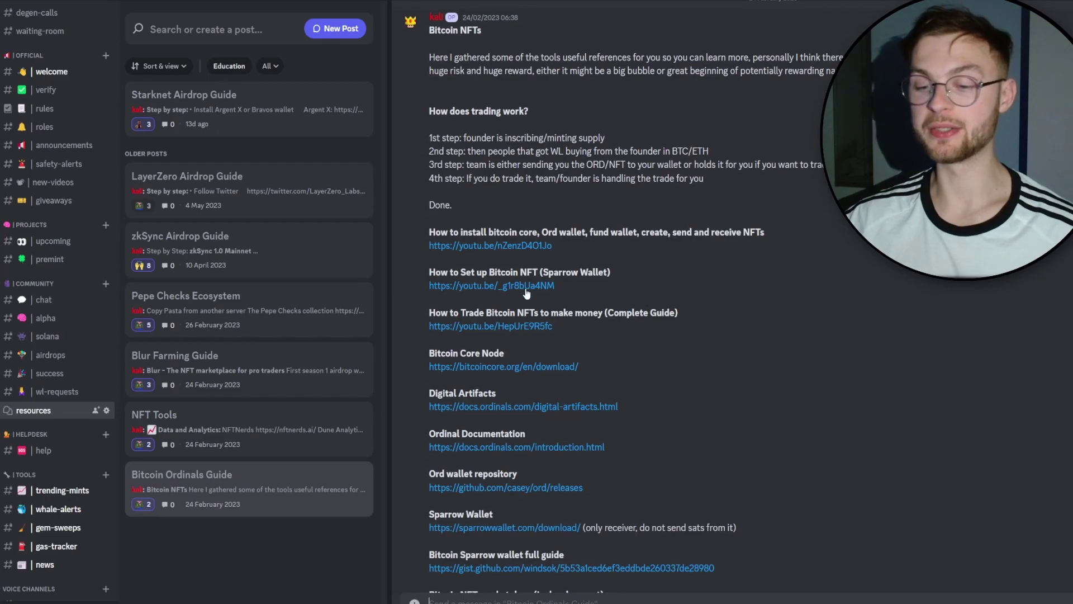
scroll(547, 291, down, 2)
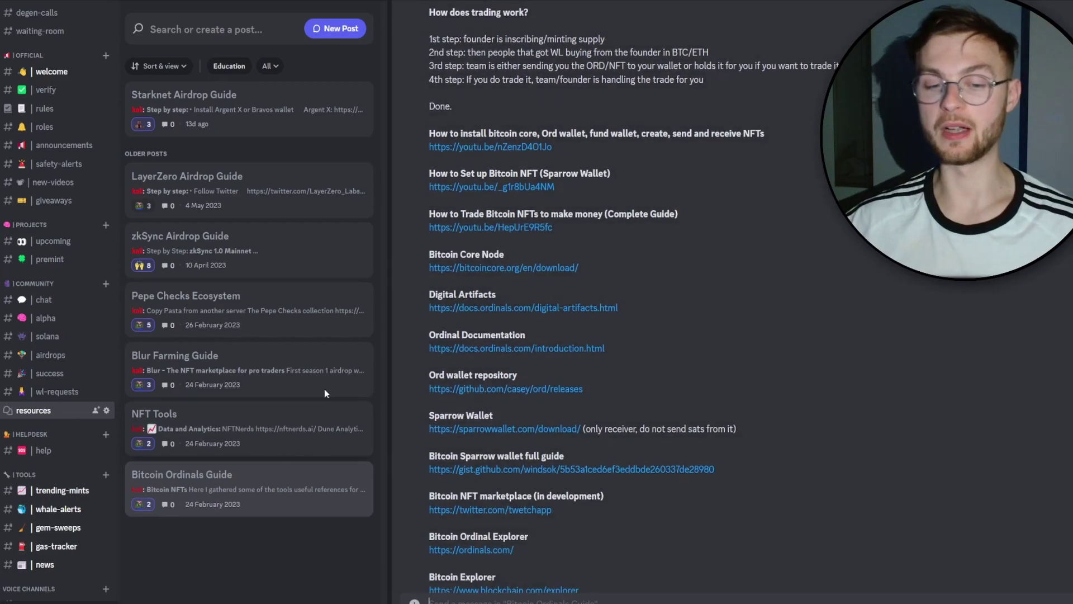
scroll(487, 278, up, 4)
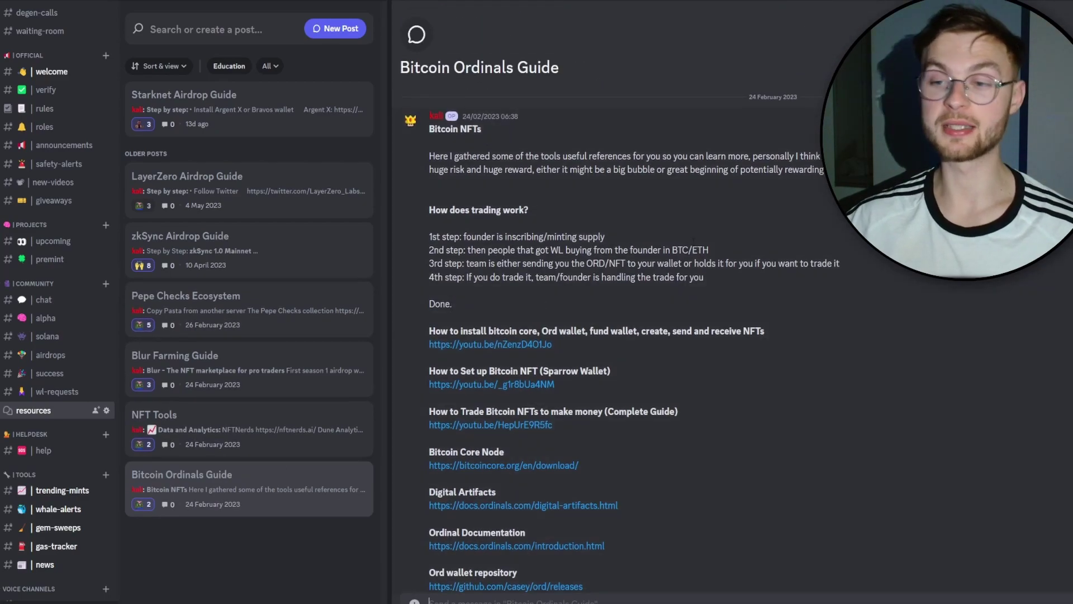